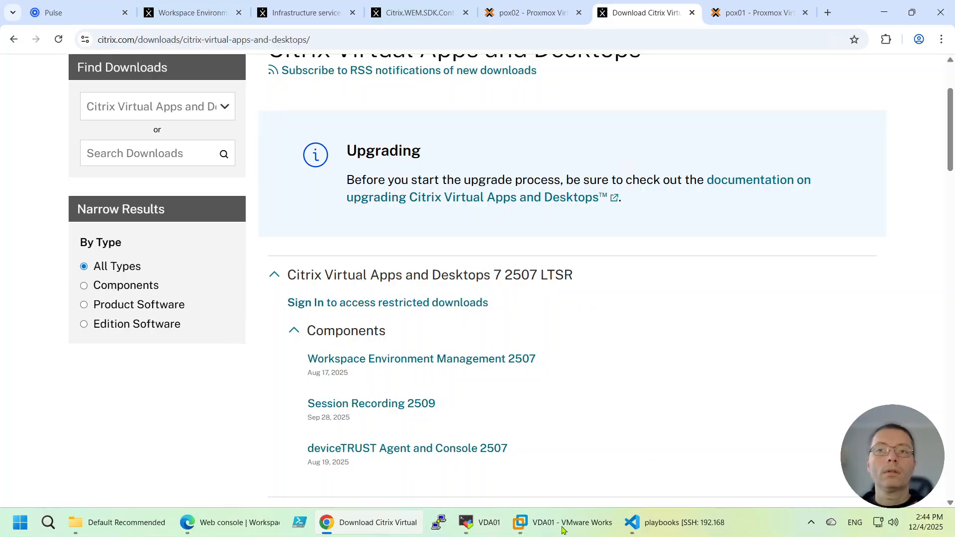
# - Switch to the VDA01 remote session in MobaXterm and try running the Citrix Workspace Environment Management Agent installer as administrator
pyautogui.click(484, 527)
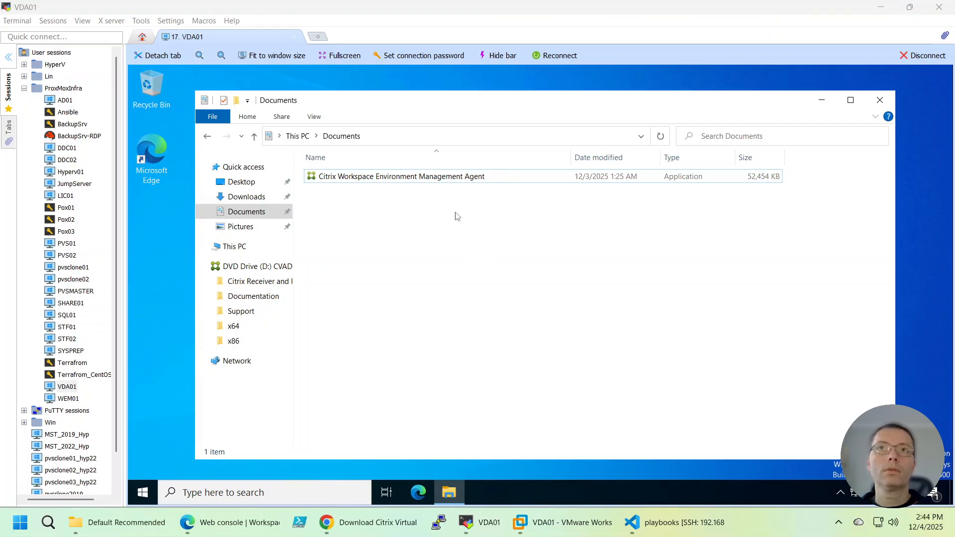
pyautogui.click(376, 176)
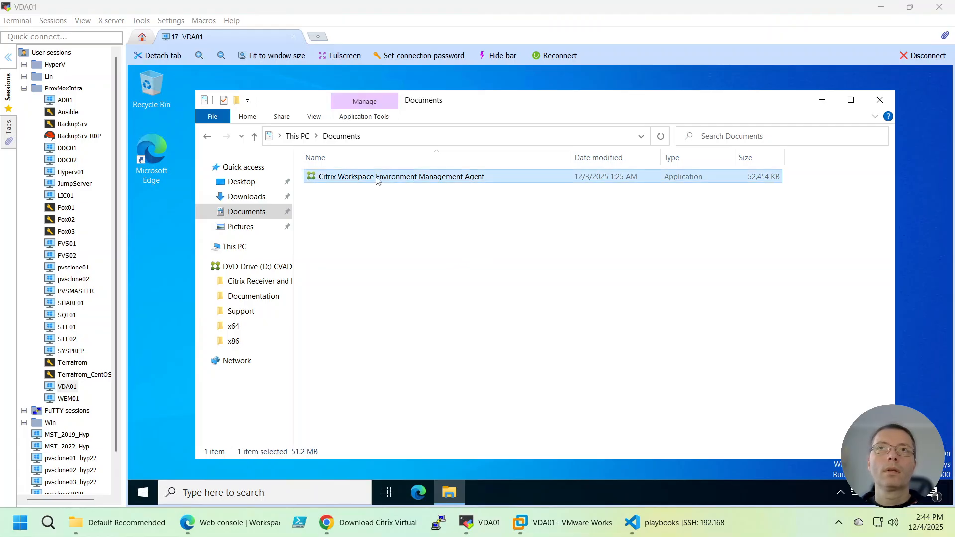
pyautogui.rightClick(377, 177)
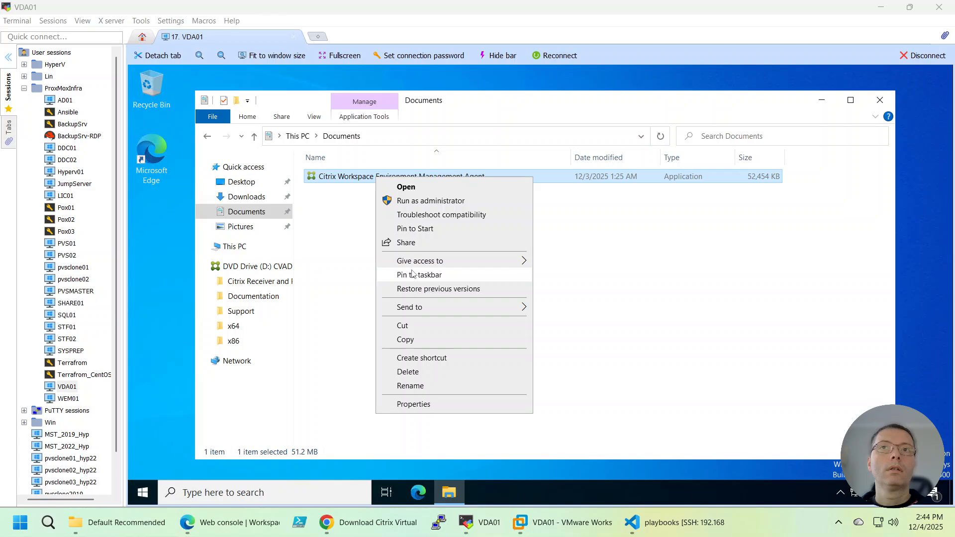
pyautogui.click(438, 203)
pyautogui.click(480, 366)
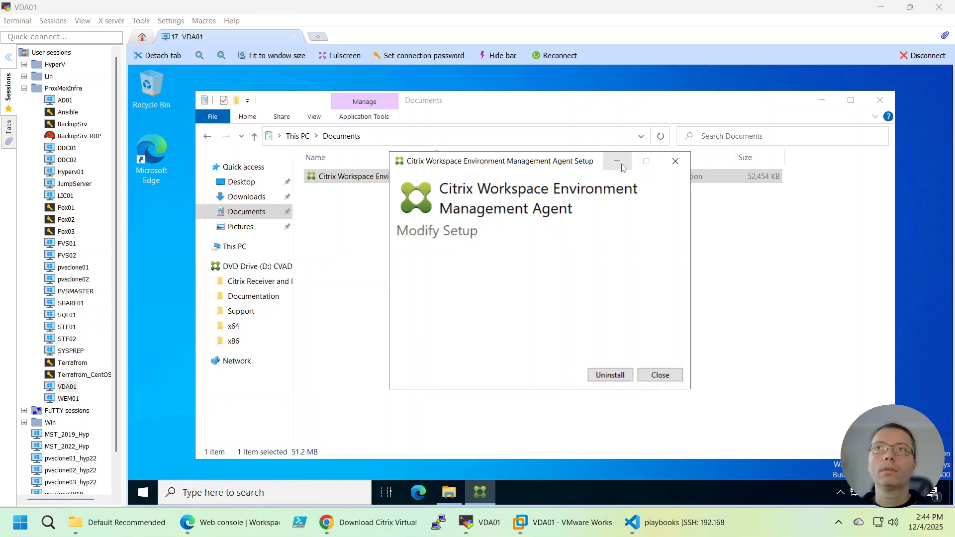
pyautogui.click(661, 376)
pyautogui.click(568, 324)
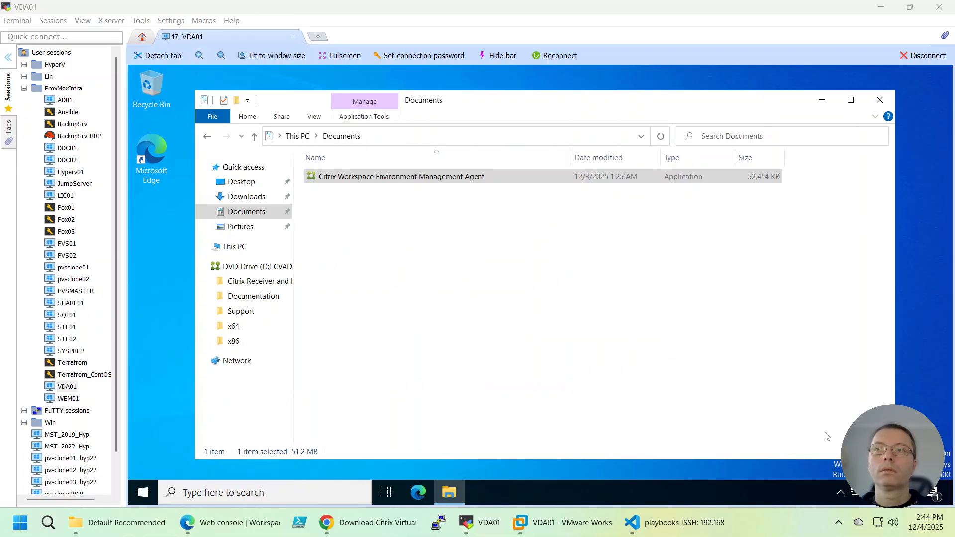
pyautogui.click(880, 100)
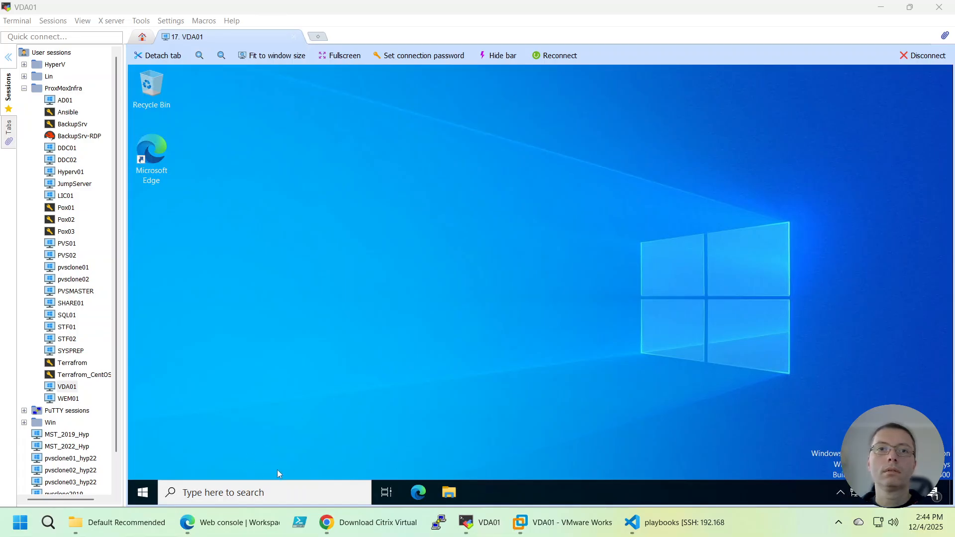
# - Open Programs and Features on VDA01 through appwiz.cpl, check for the Citrix agent among the installed programs, and close it
pyautogui.click(267, 494)
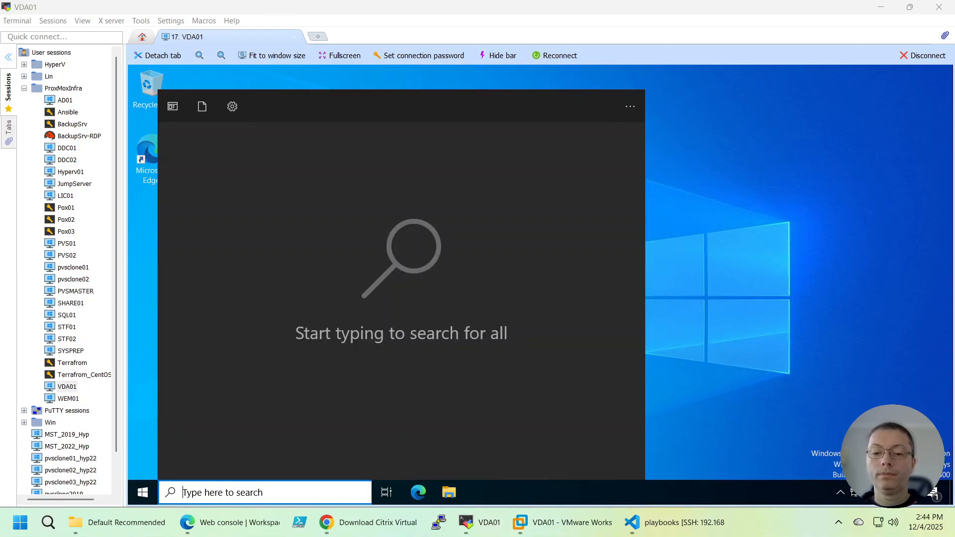
pyautogui.write('sc')
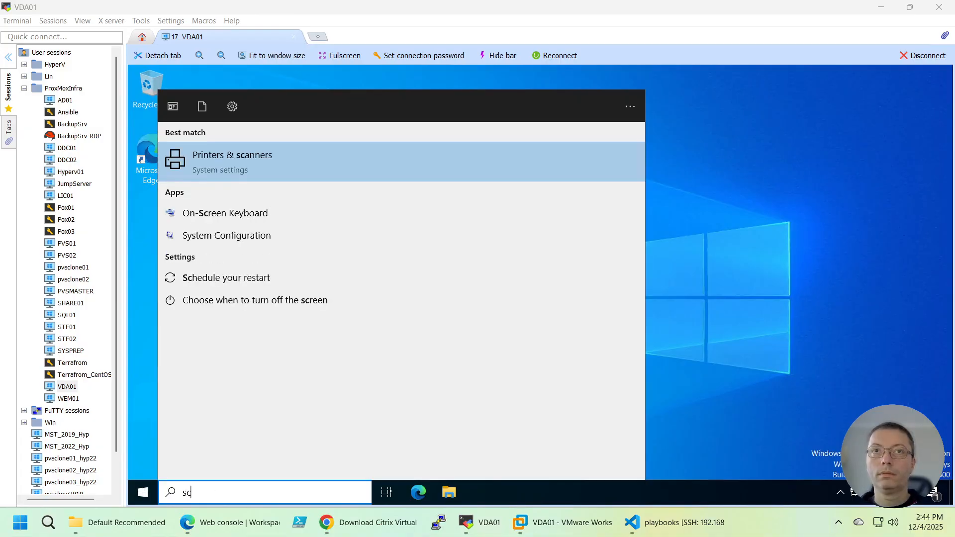
pyautogui.press('BackSpace')
pyautogui.press('BackSpace')
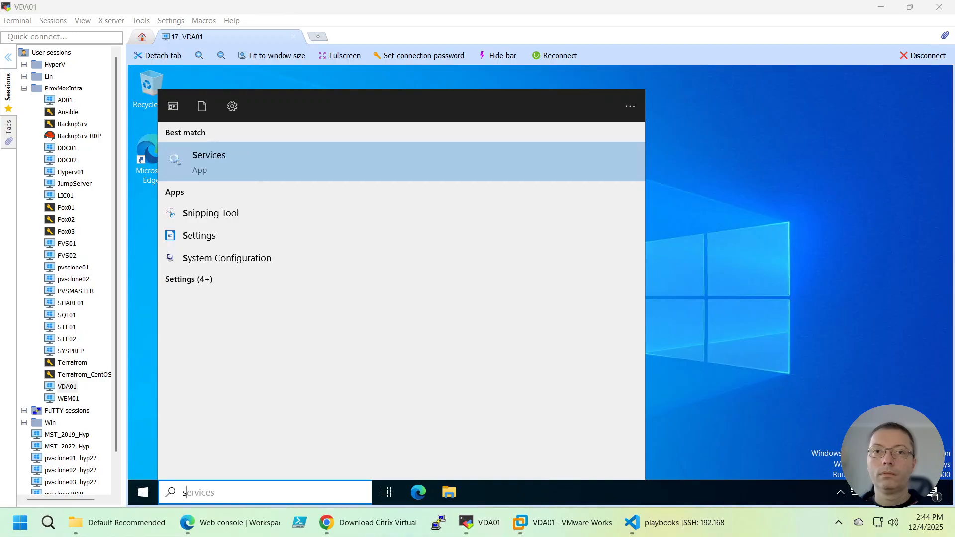
pyautogui.write('appwiz.com')
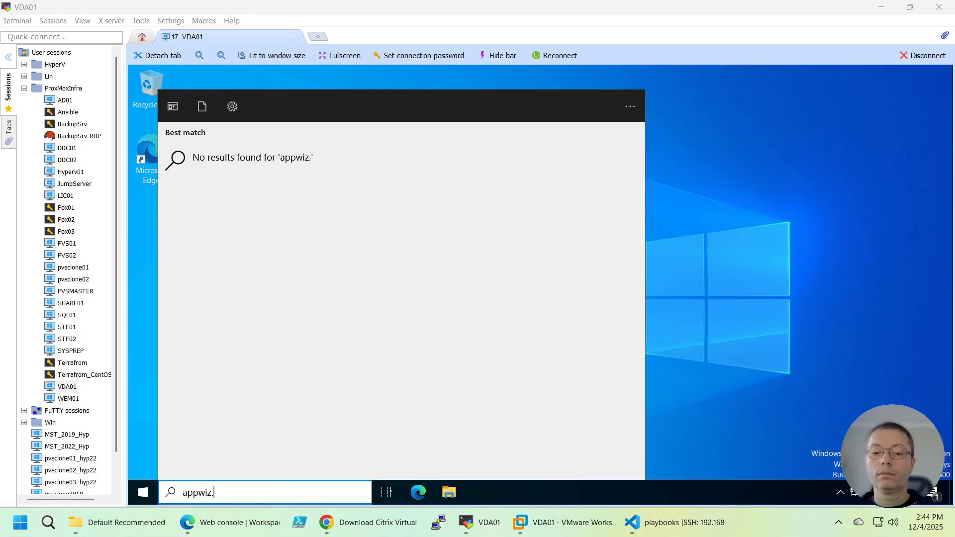
pyautogui.press('BackSpace')
pyautogui.press('BackSpace')
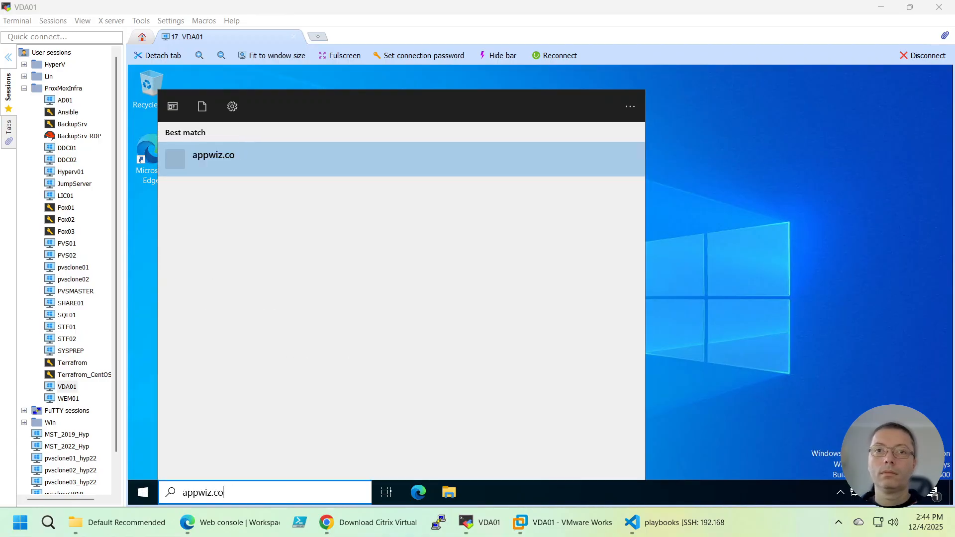
pyautogui.write('pl')
pyautogui.press('Return')
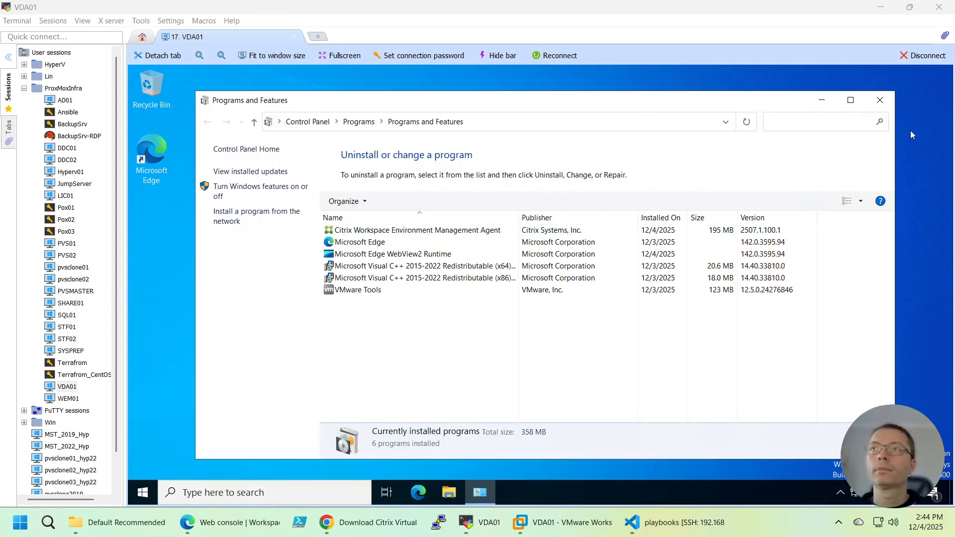
pyautogui.click(880, 101)
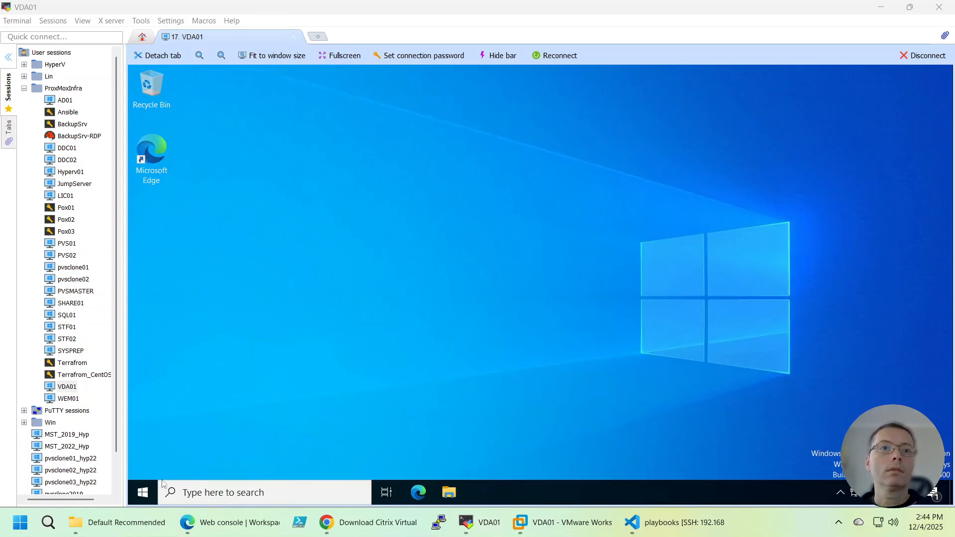
# - Shut down VDA01 with the reason Other (Planned) and quit the disconnected RDP session
pyautogui.click(143, 492)
pyautogui.click(144, 465)
pyautogui.click(188, 418)
pyautogui.click(227, 405)
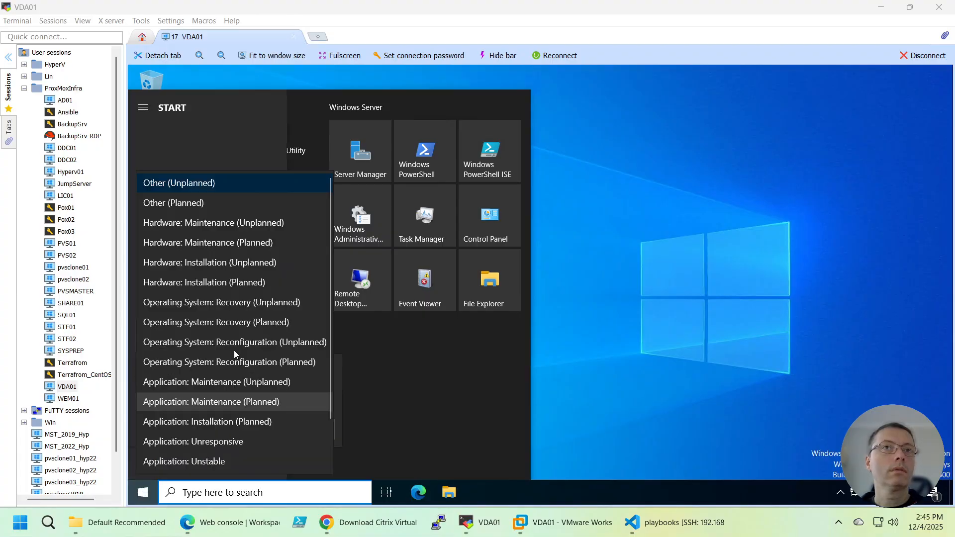
pyautogui.click(202, 204)
pyautogui.click(192, 402)
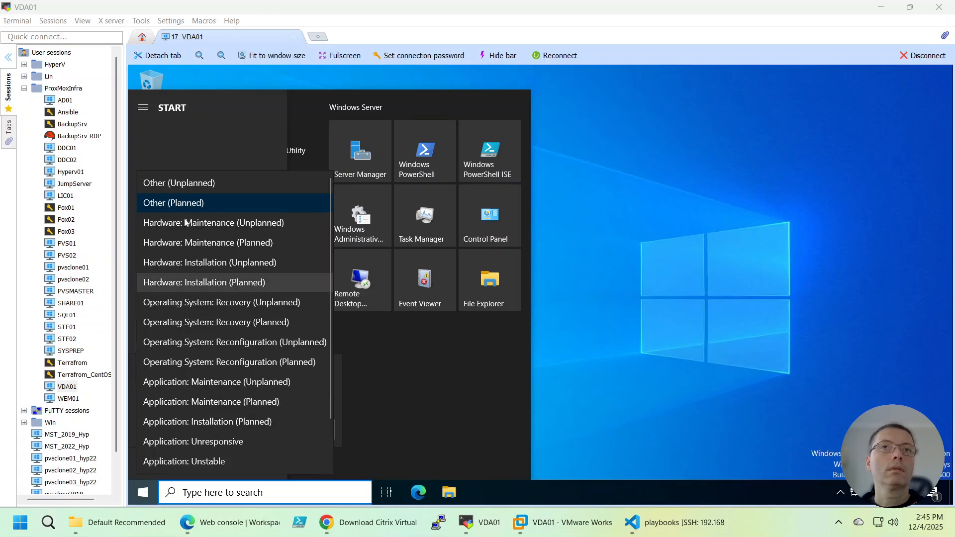
pyautogui.click(196, 208)
pyautogui.click(307, 431)
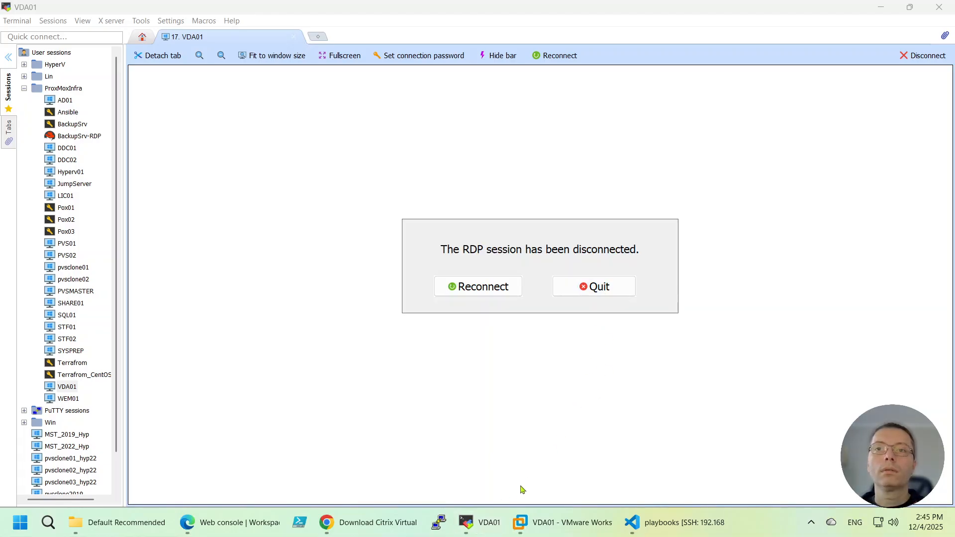
pyautogui.click(588, 290)
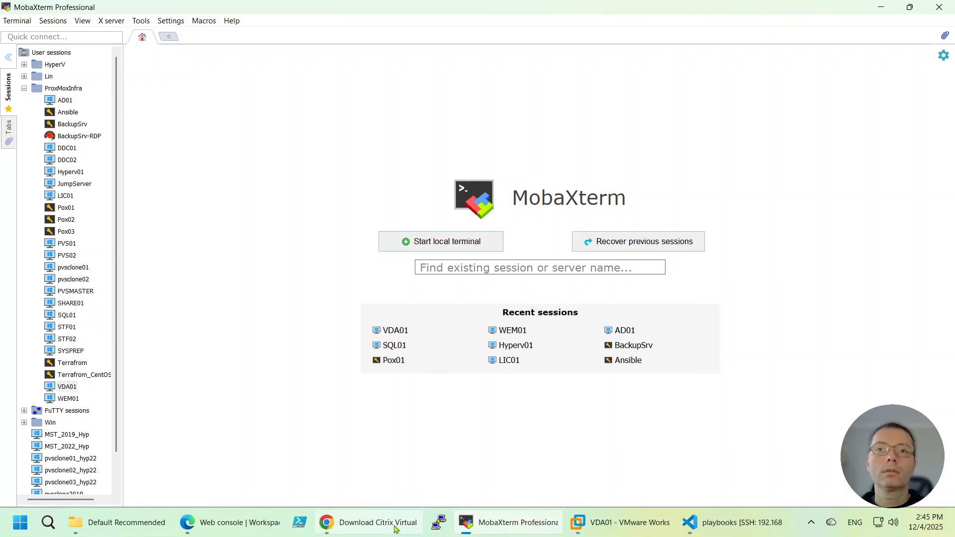
# - Switch to VMware Workstation and restore VDA01 to the snapshot domain_and_updates_no_citrix
pyautogui.click(596, 531)
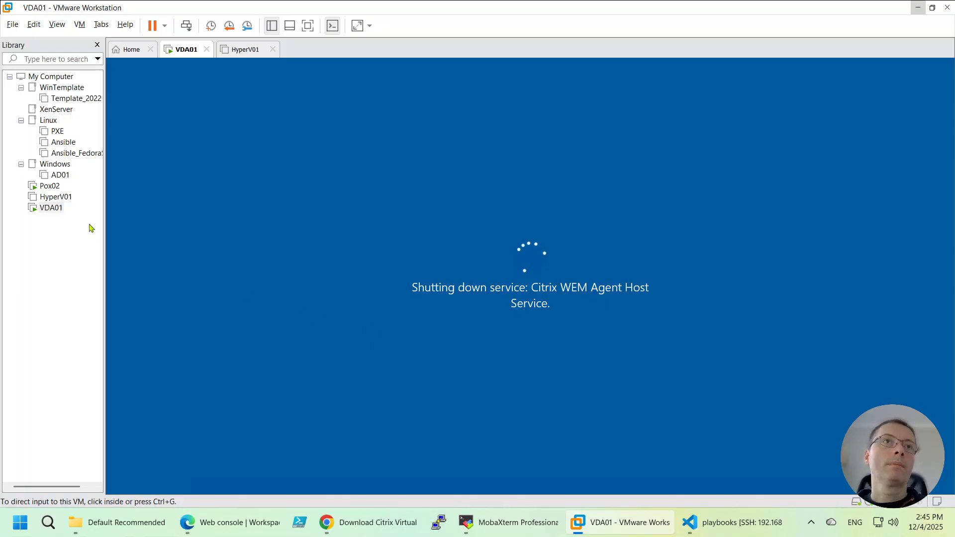
pyautogui.click(57, 197)
pyautogui.click(55, 211)
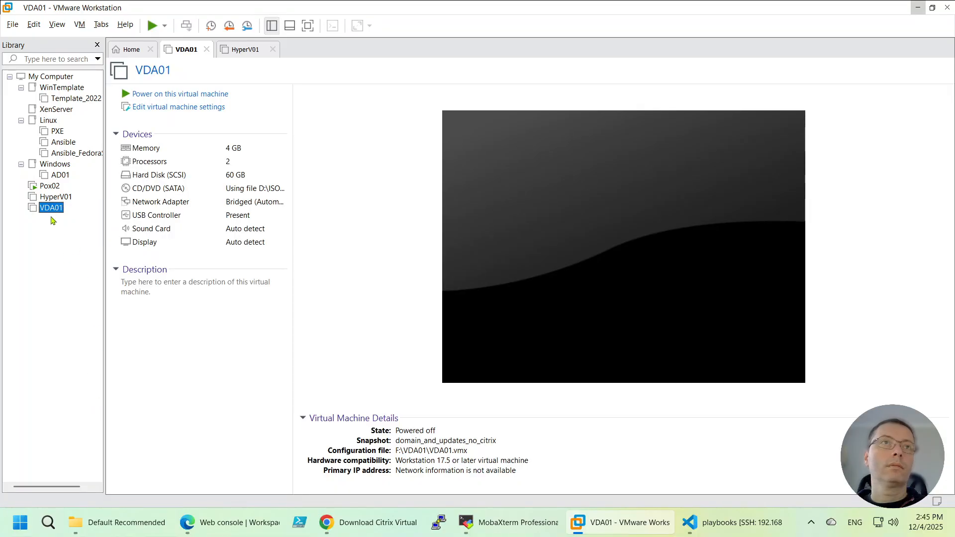
pyautogui.rightClick(52, 212)
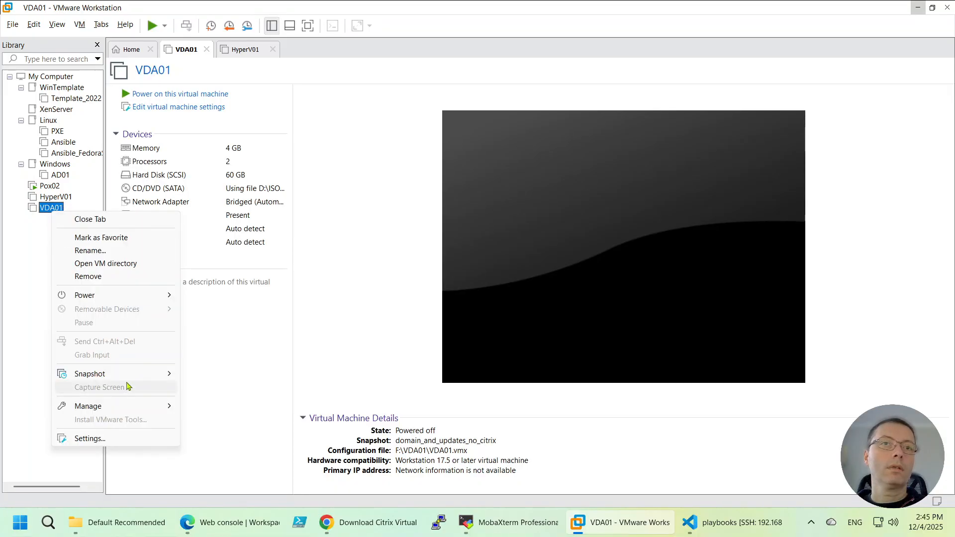
pyautogui.moveTo(127, 375)
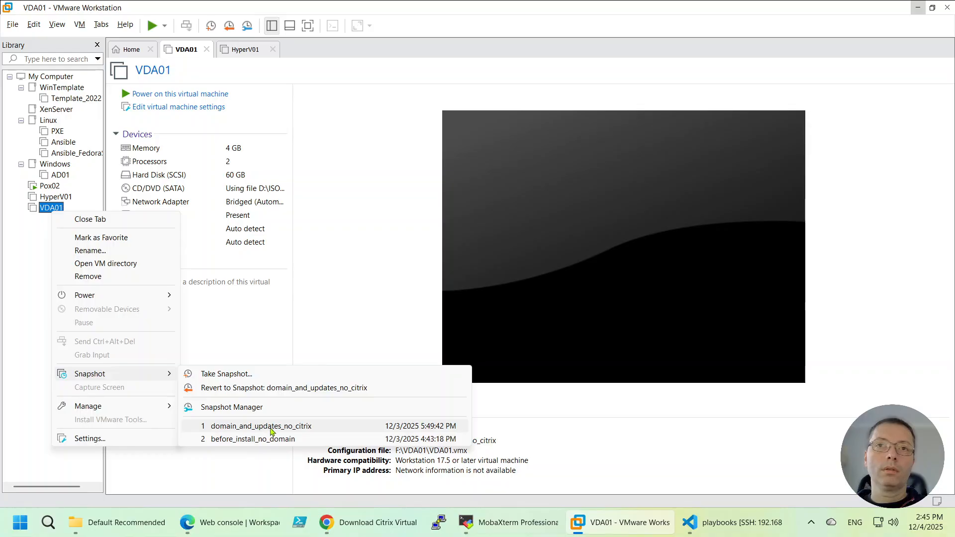
pyautogui.click(271, 432)
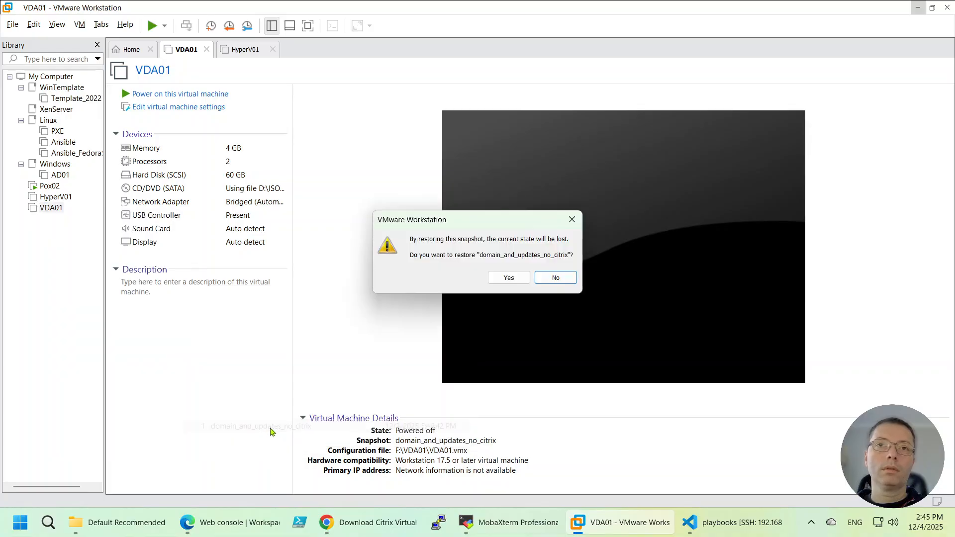
pyautogui.click(510, 284)
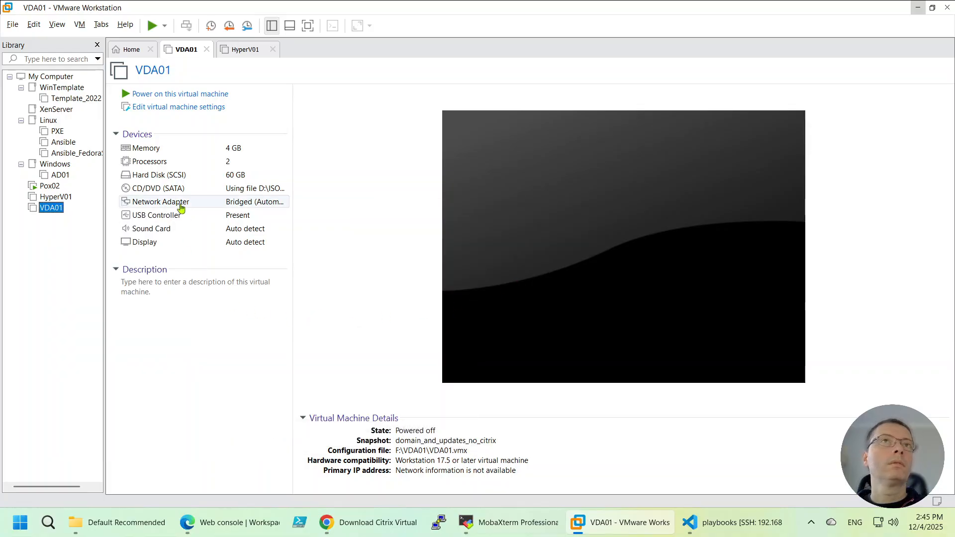
# - Power on the VDA01 virtual machine and open its remote session again in MobaXterm
pyautogui.click(169, 94)
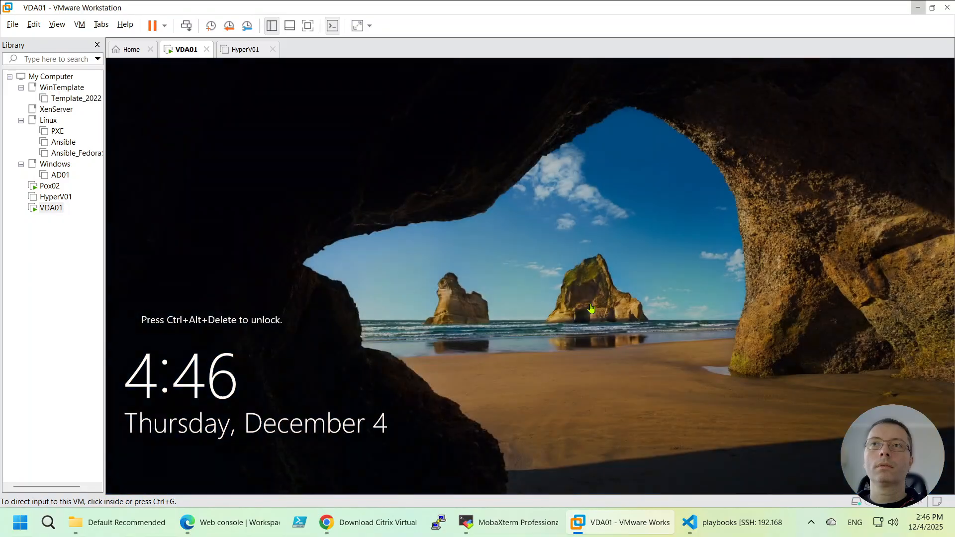
pyautogui.moveTo(730, 535)
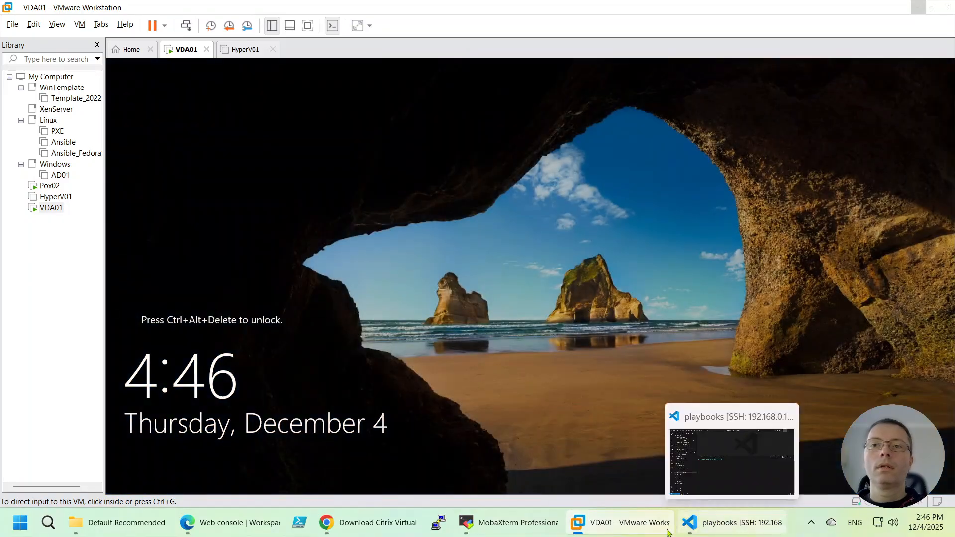
pyautogui.click(473, 530)
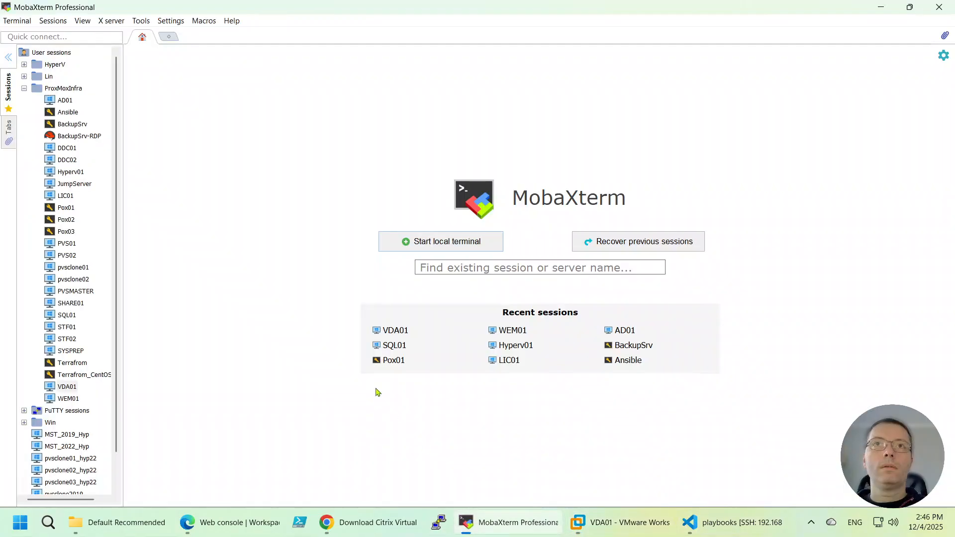
pyautogui.doubleClick(68, 387)
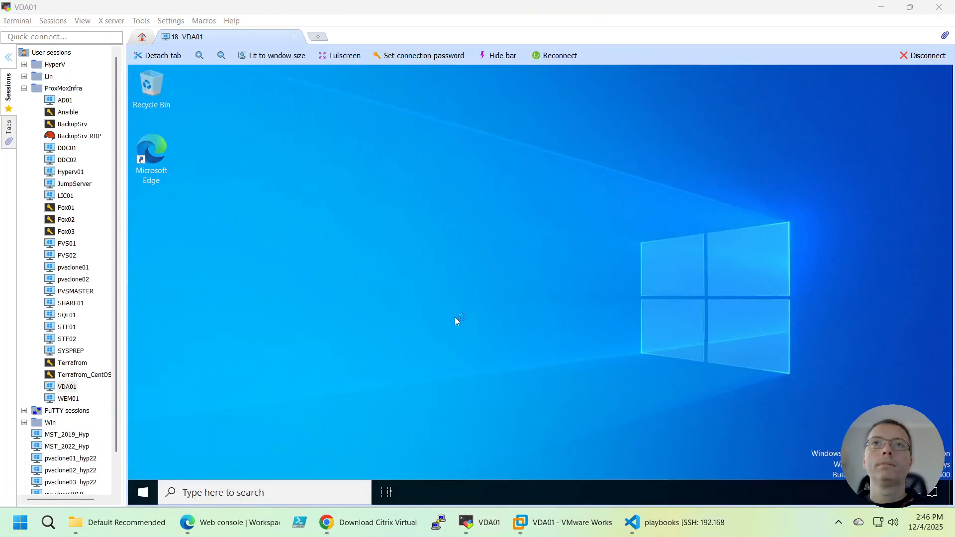
# - Review the installed programs on the restored VDA01 through appwiz.cpl, looking for Citrix components, and close the list
pyautogui.click(251, 492)
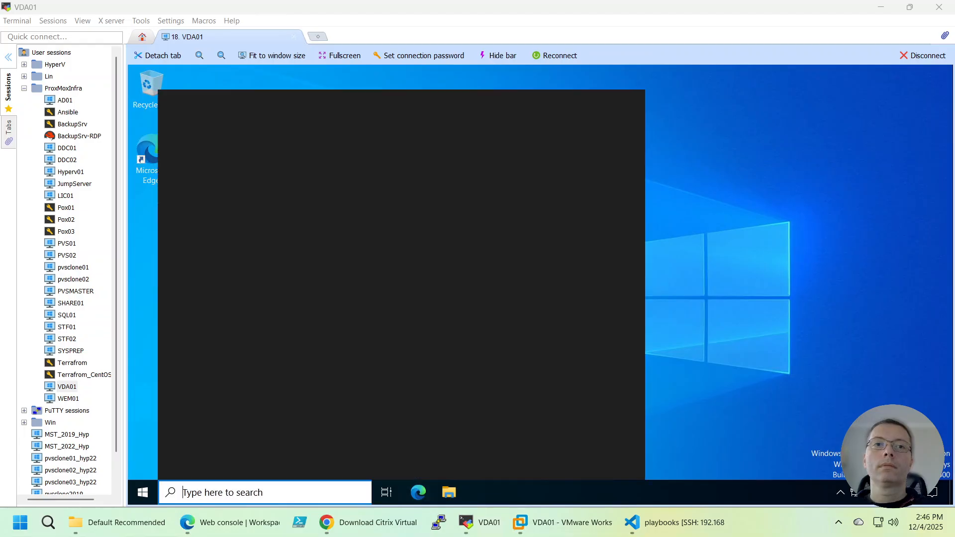
pyautogui.write('ap')
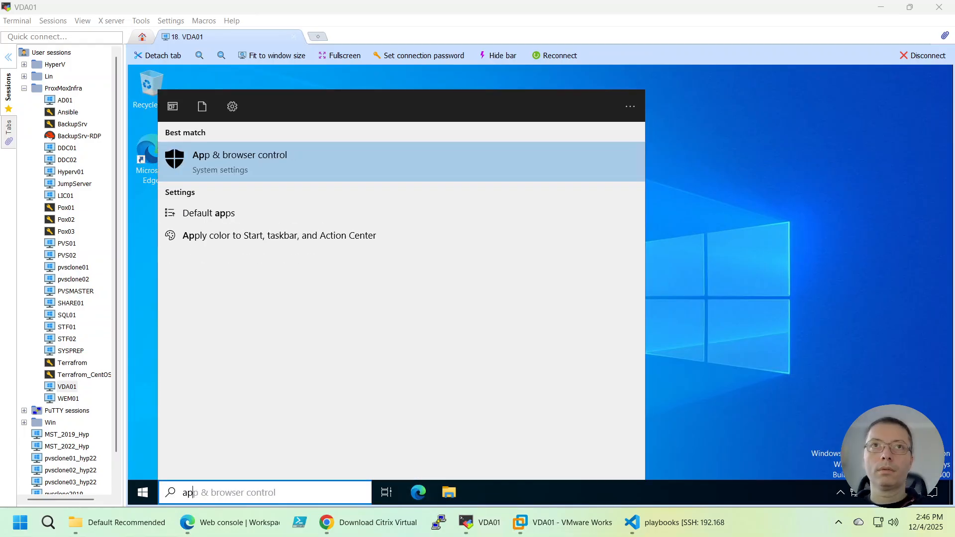
pyautogui.write('pw')
pyautogui.write('iz.cop')
pyautogui.write('l')
pyautogui.press('BackSpace')
pyautogui.press('BackSpace')
pyautogui.press('BackSpace')
pyautogui.write('pl')
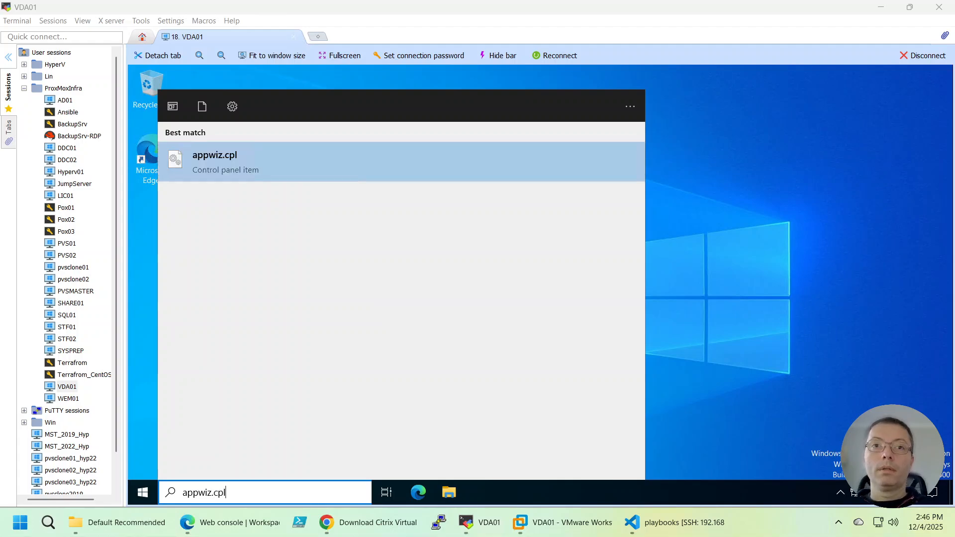
pyautogui.press('Return')
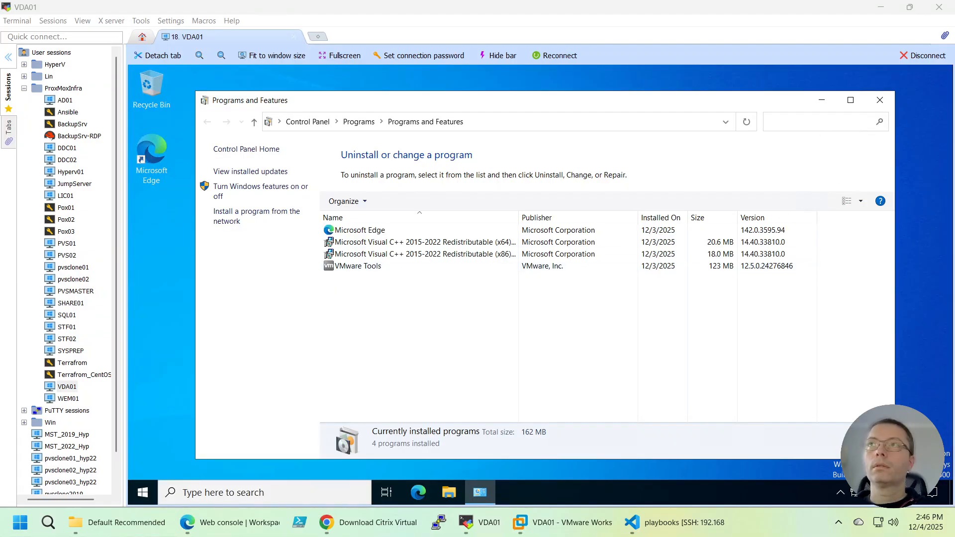
pyautogui.click(880, 100)
# - Paste the Citrix Workspace Environment Management Agent installer into VDA01's Documents folder and widen the Name column to fit
pyautogui.click(449, 492)
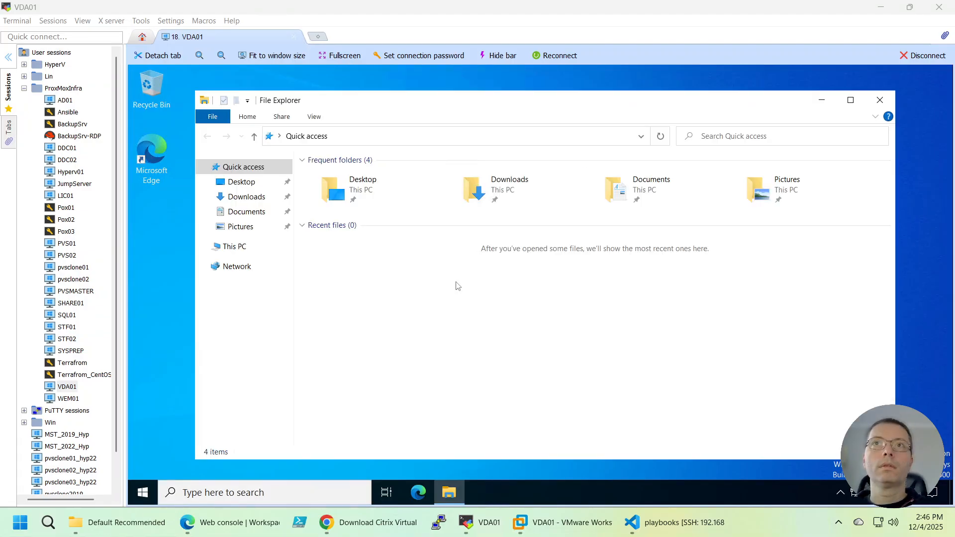
pyautogui.click(246, 212)
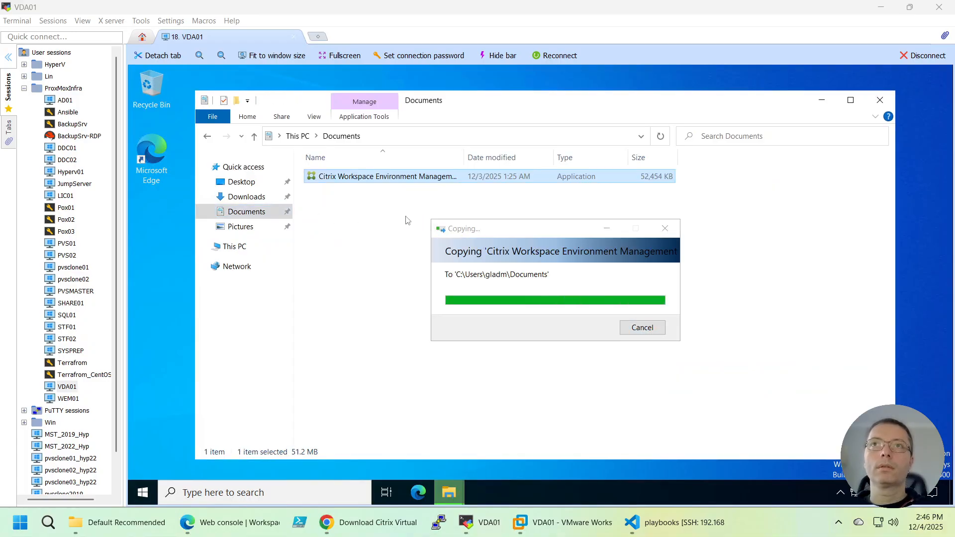
pyautogui.doubleClick(464, 157)
# - Run the Citrix Workspace Environment Management Agent installer as administrator, accept the license terms, and start the installation
pyautogui.click(442, 178)
pyautogui.rightClick(444, 179)
pyautogui.click(480, 201)
pyautogui.click(476, 365)
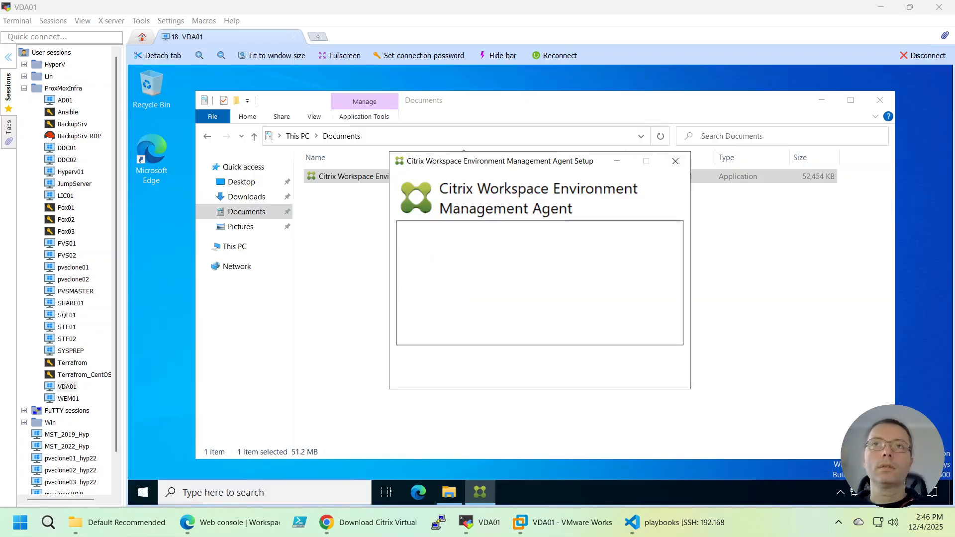
pyautogui.click(552, 359)
pyautogui.click(627, 372)
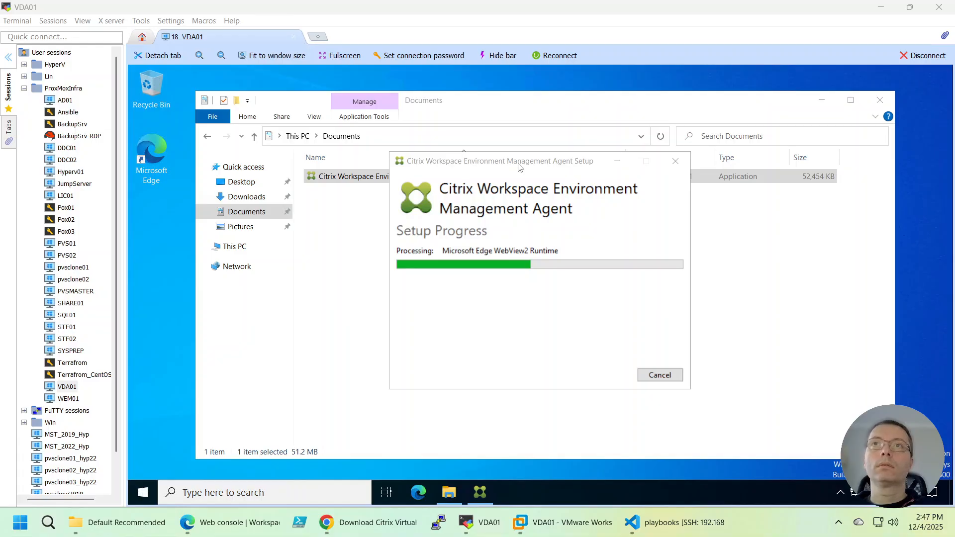
# - Configure the agent setup as an On-premises Deployment in the default folder, using infrastructure service wem01.testlab.com with default ports 8286 and 8288
pyautogui.moveTo(519, 167); pyautogui.dragTo(488, 167)
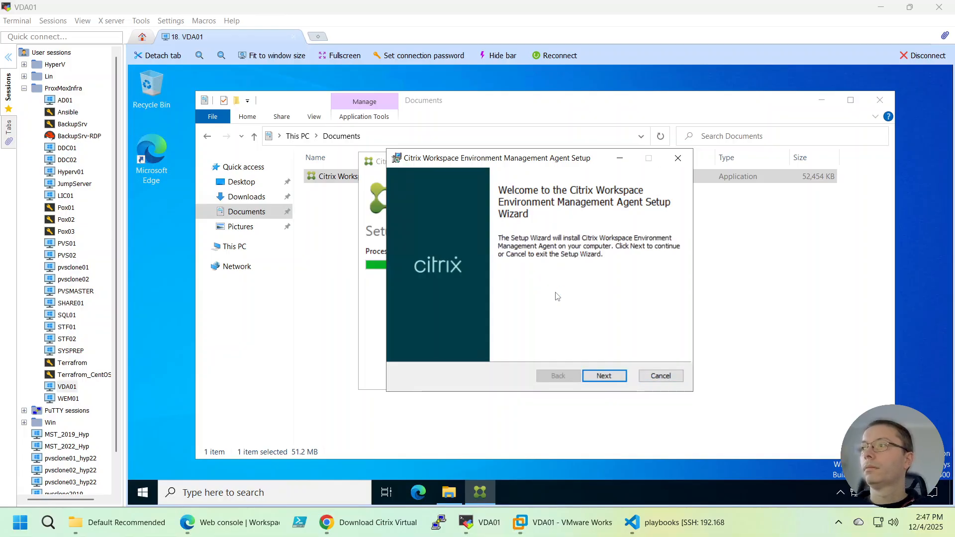
pyautogui.click(604, 376)
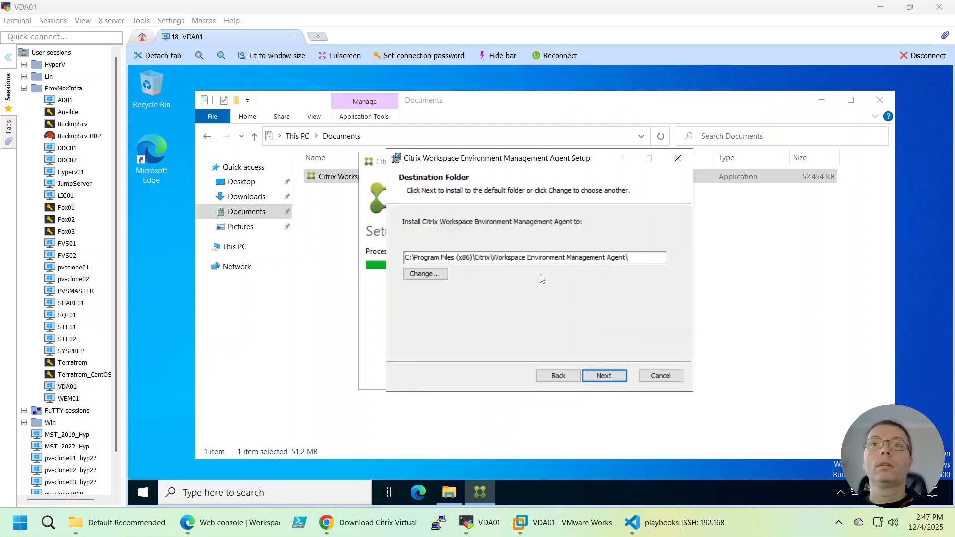
pyautogui.click(604, 376)
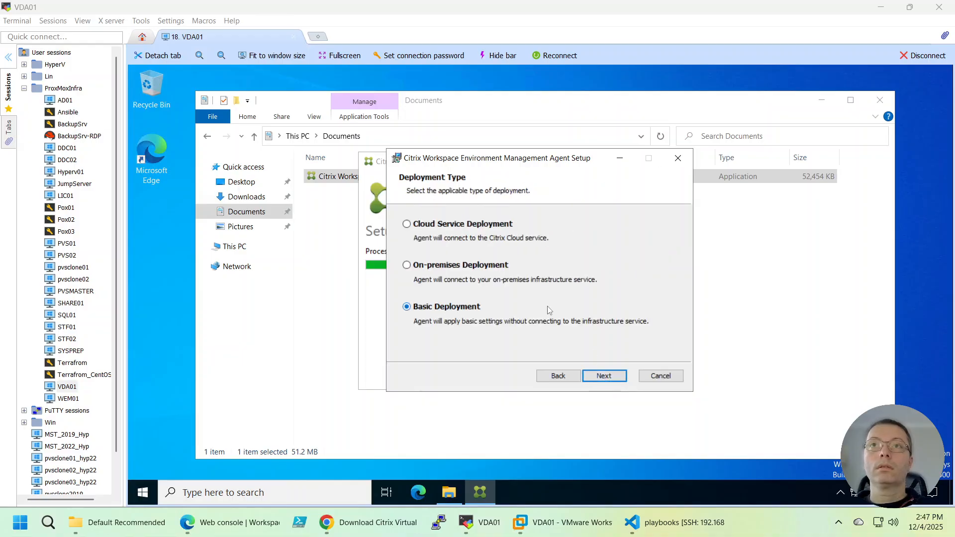
pyautogui.click(410, 267)
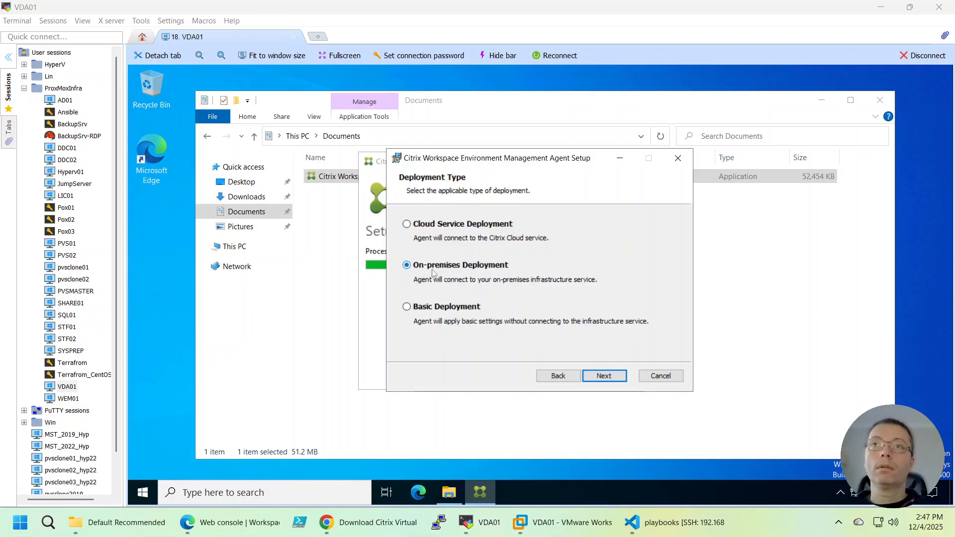
pyautogui.click(615, 378)
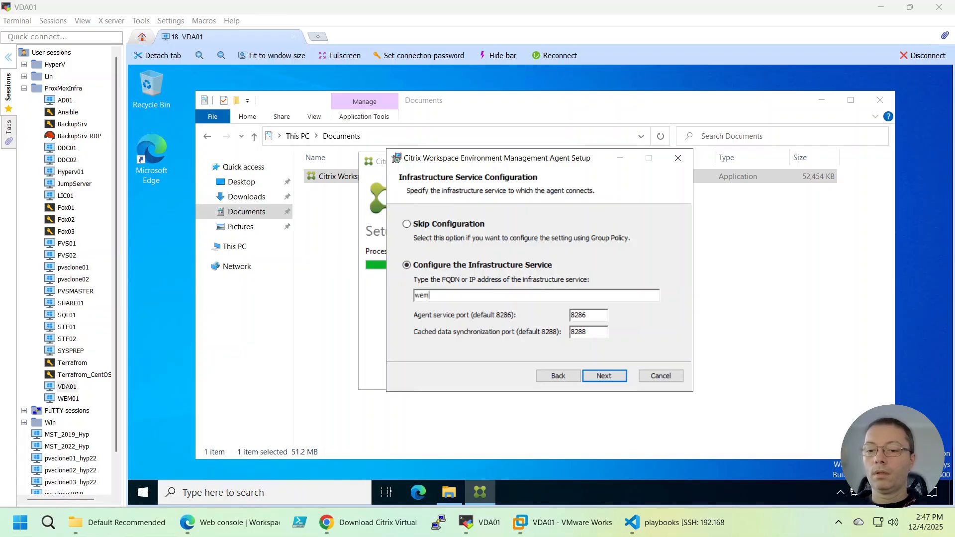
pyautogui.write('testlab.com')
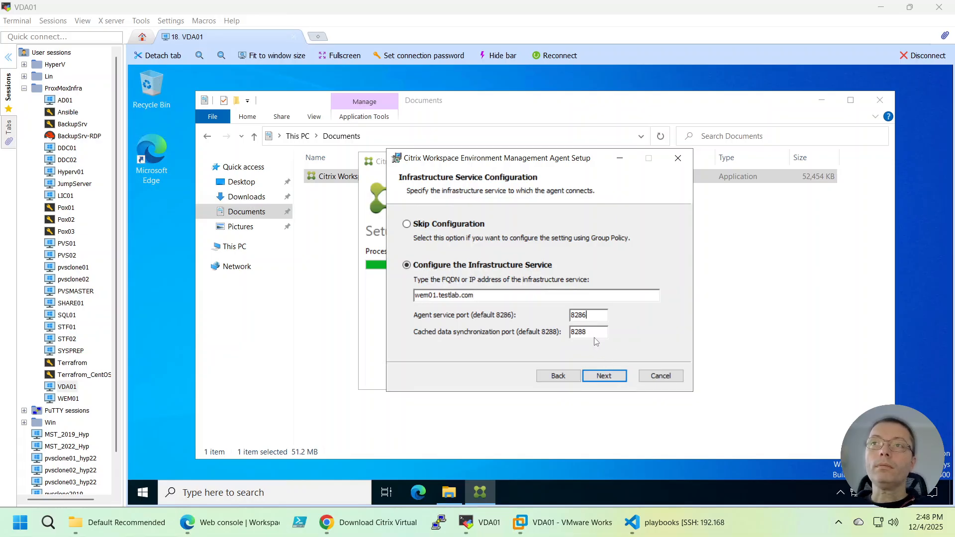
pyautogui.click(611, 379)
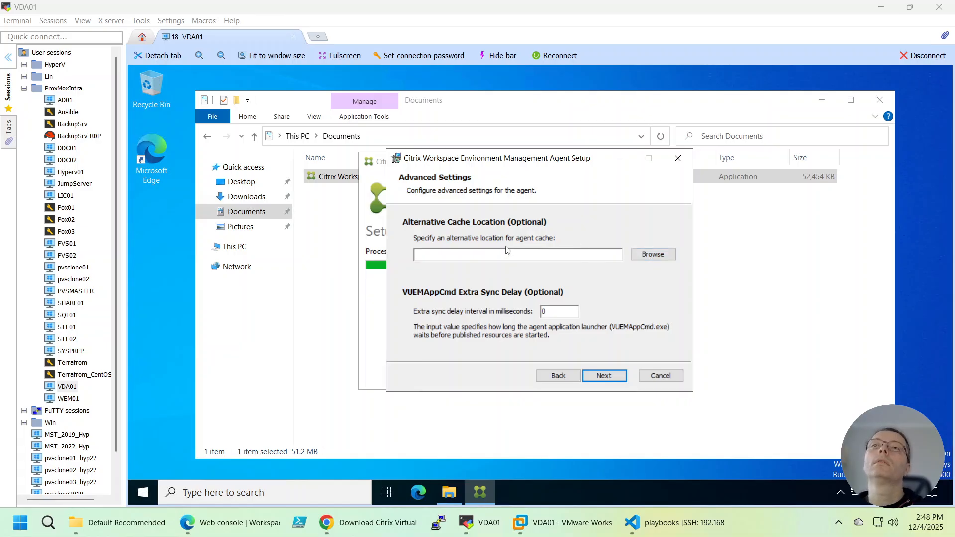
# - Keep the advanced settings at their defaults, install the agent through to completion, and close the setup and Documents windows
pyautogui.click(653, 254)
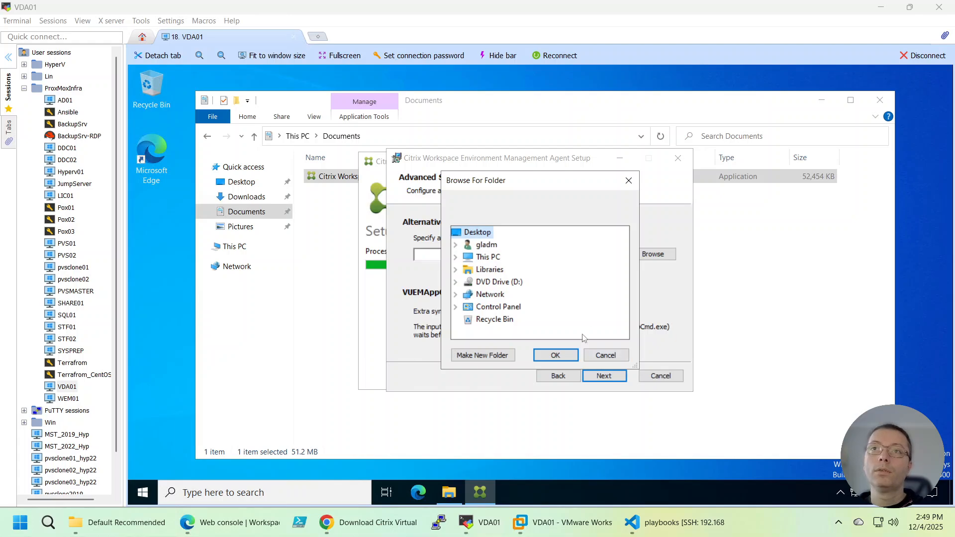
pyautogui.click(606, 355)
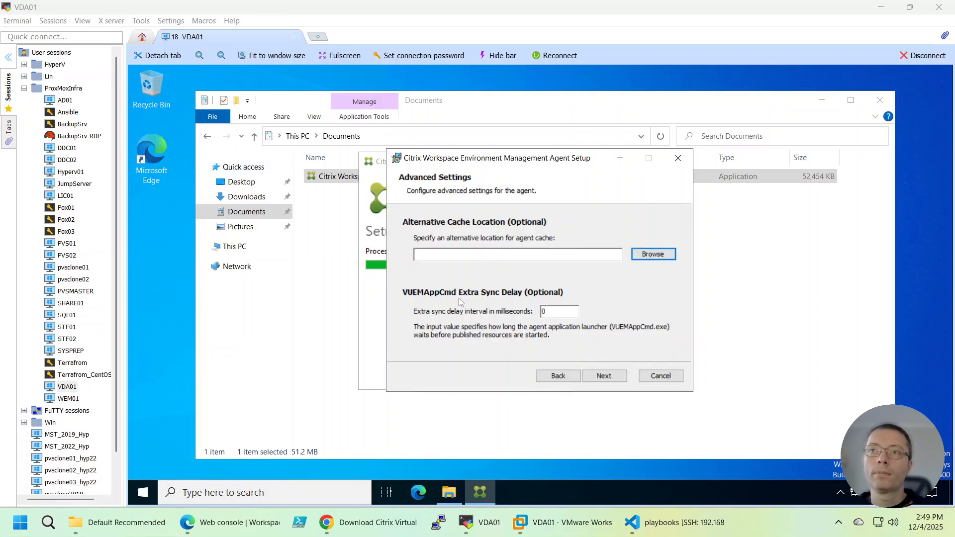
pyautogui.click(604, 377)
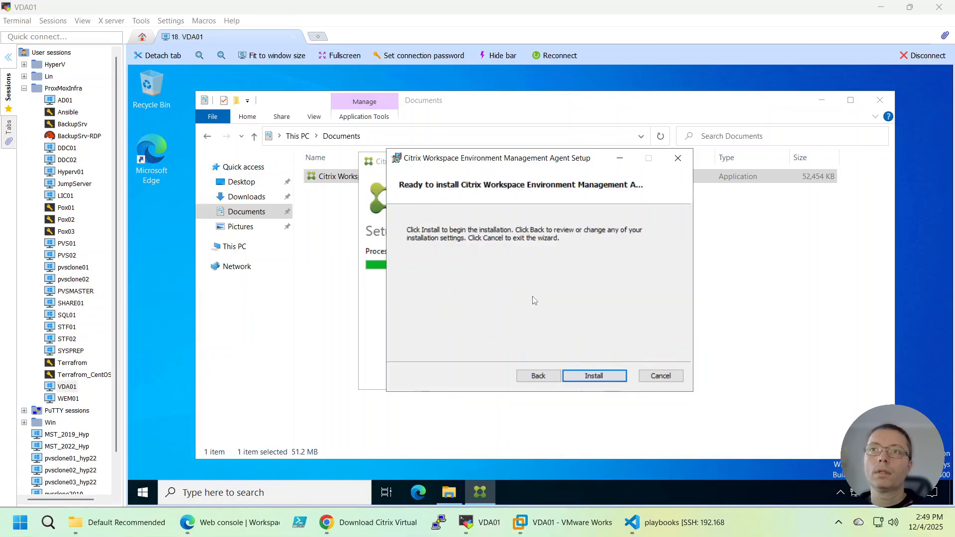
pyautogui.click(591, 382)
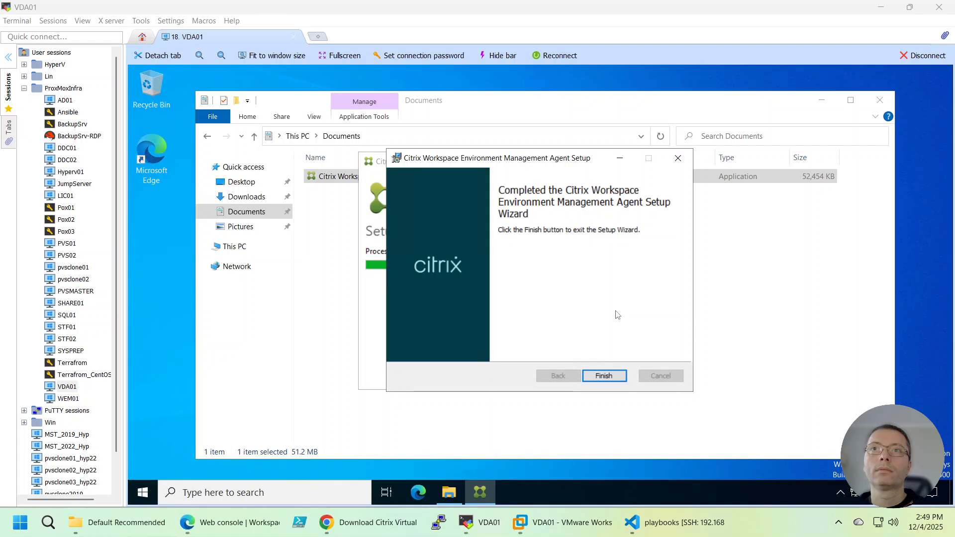
pyautogui.click(604, 374)
pyautogui.click(628, 379)
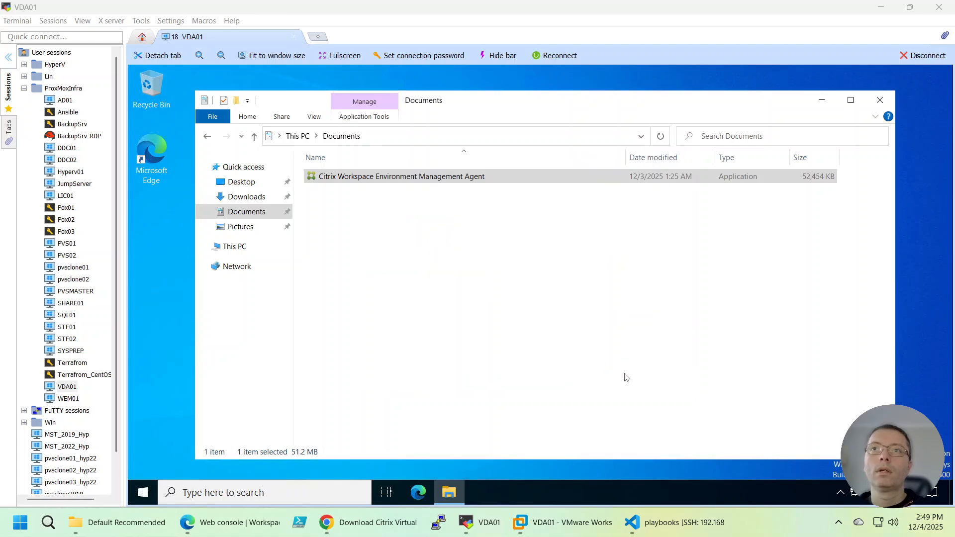
pyautogui.click(879, 101)
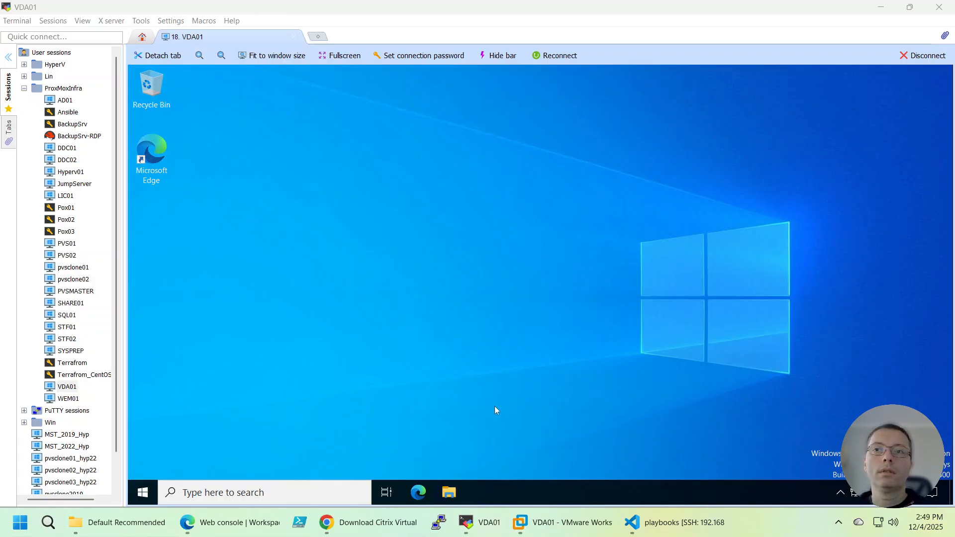
# - Switch to the Workspace Environment Management console in Chrome and open the Agents monitoring page
pyautogui.moveTo(232, 532)
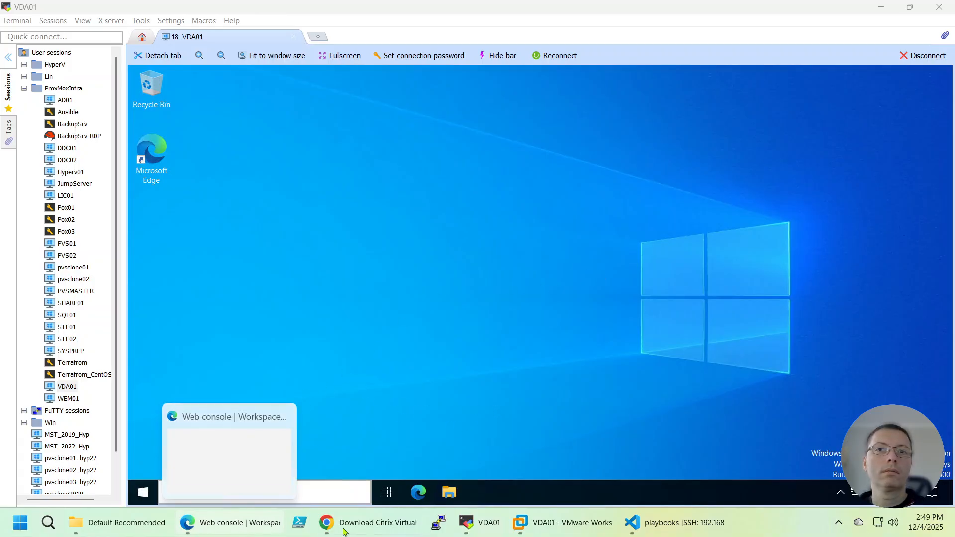
pyautogui.click(368, 522)
pyautogui.click(198, 13)
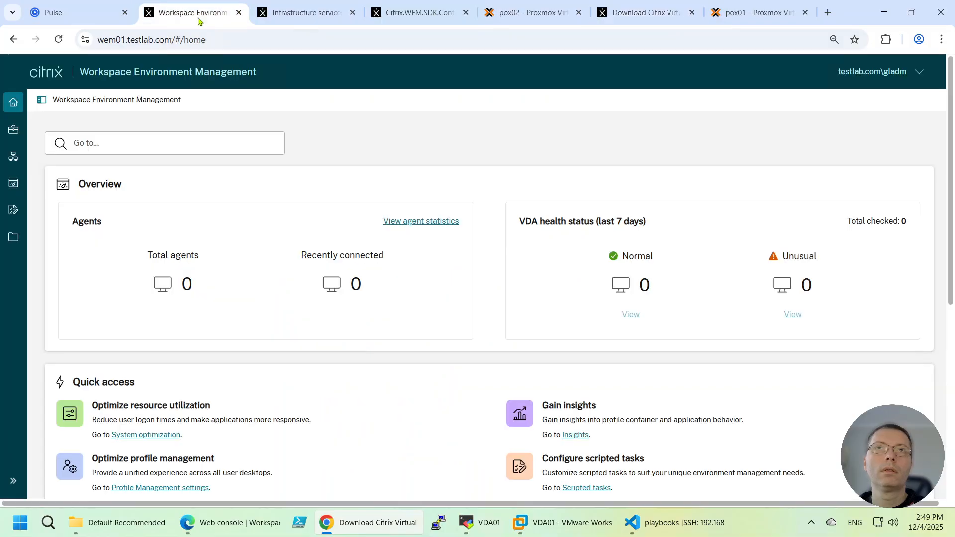
pyautogui.click(13, 130)
pyautogui.click(13, 156)
pyautogui.moveTo(13, 187)
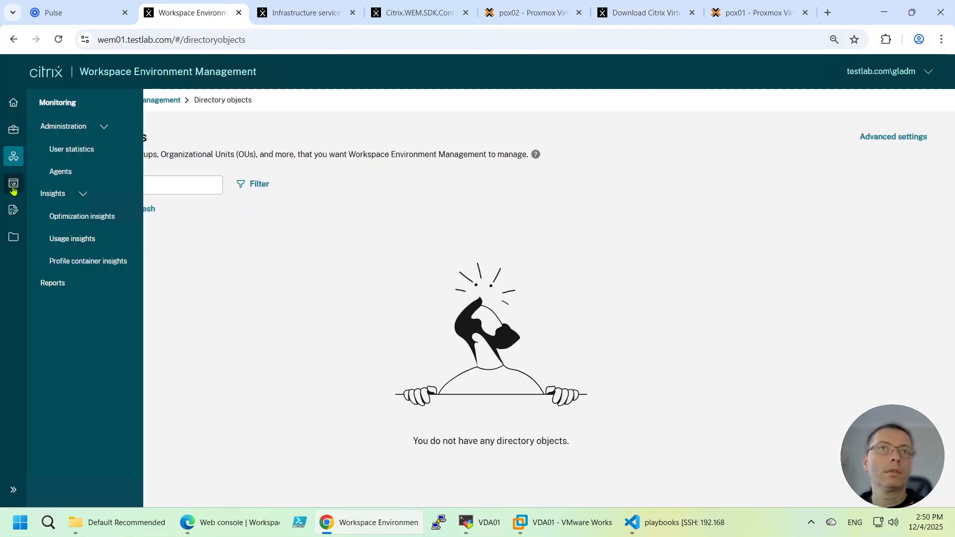
pyautogui.click(14, 490)
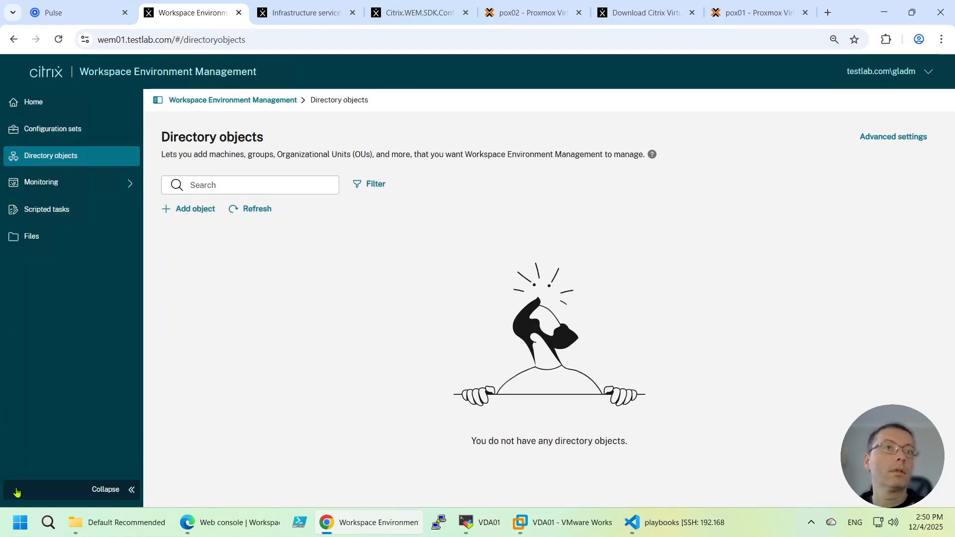
pyautogui.moveTo(59, 192)
pyautogui.click(190, 179)
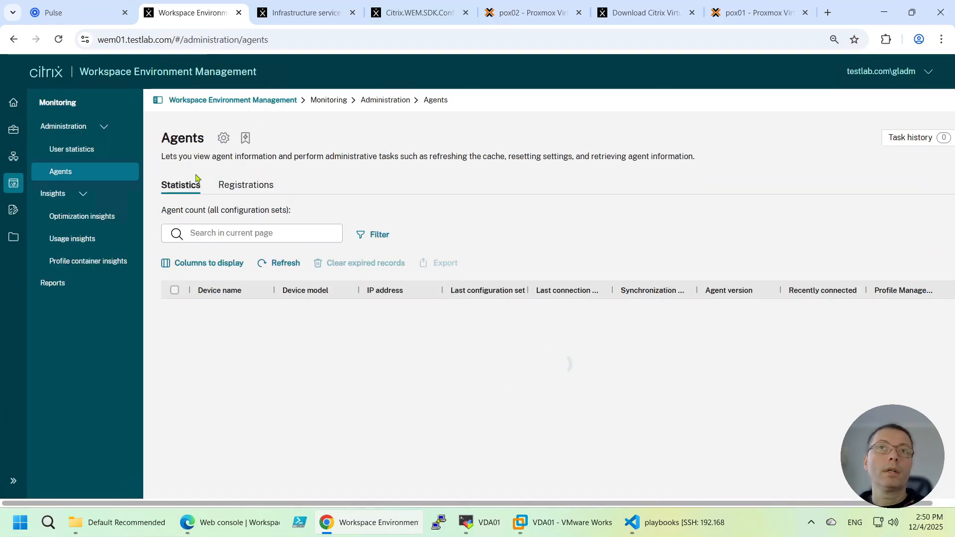
# - Check VDA01's registration status and the agent statistics, and return to the console's home page
pyautogui.click(240, 186)
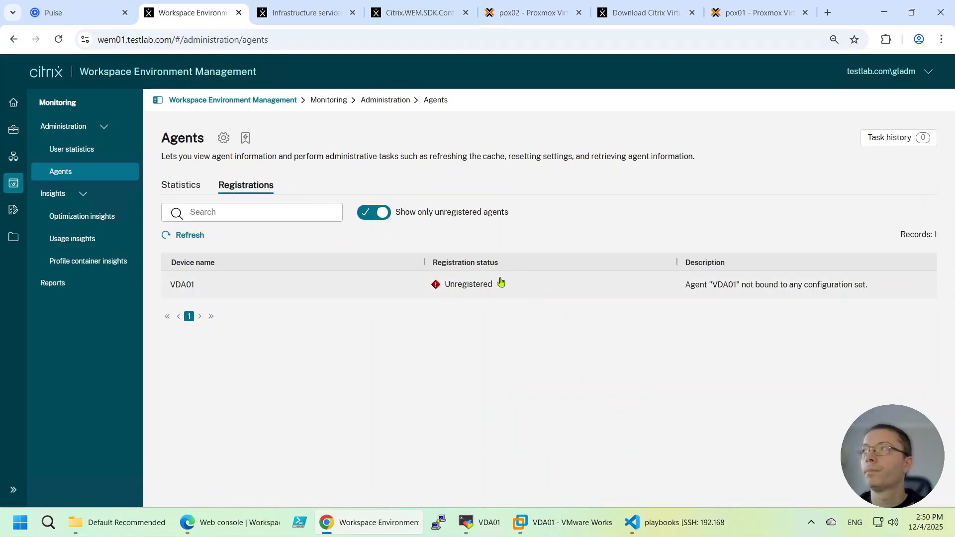
pyautogui.moveTo(190, 285); pyautogui.dragTo(430, 295)
pyautogui.click(528, 292)
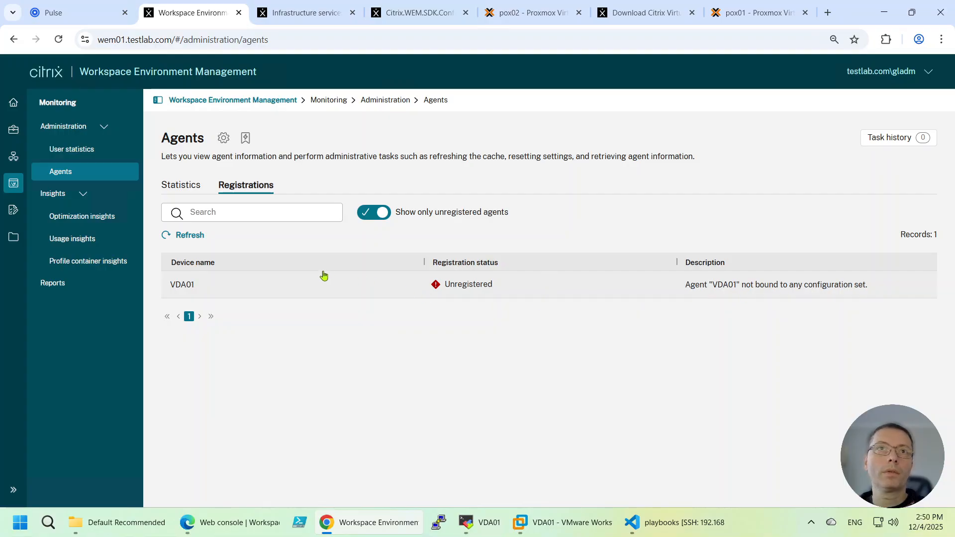
pyautogui.click(194, 190)
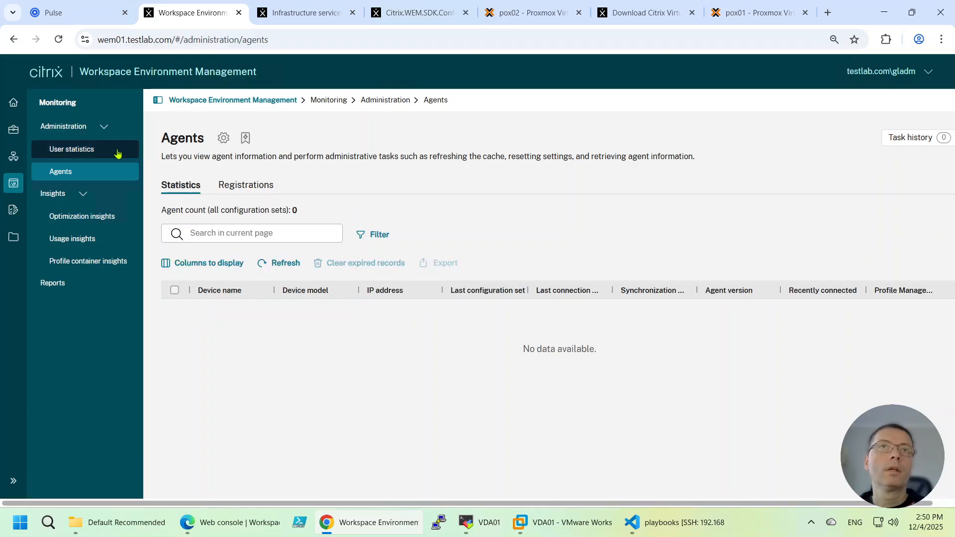
pyautogui.click(12, 103)
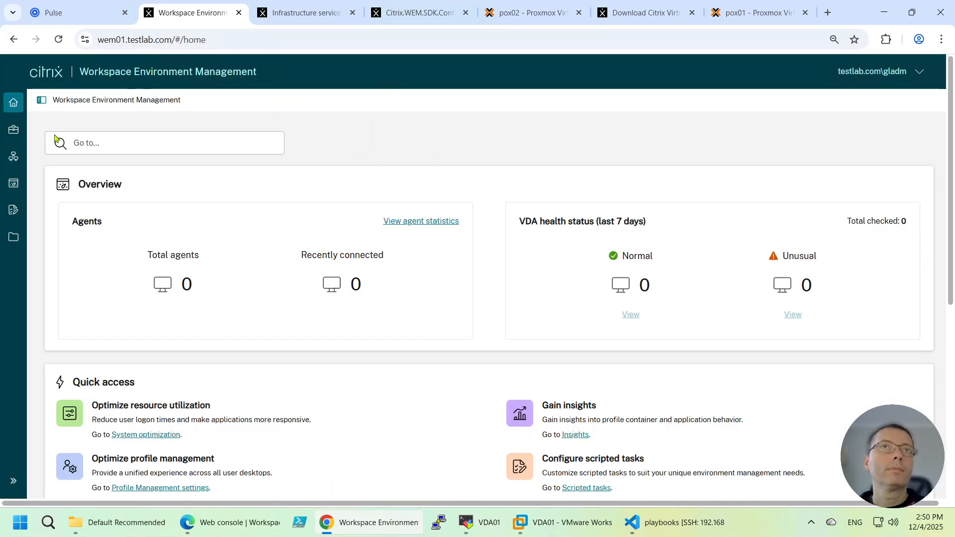
# - Review the configuration sets and the console's storage folder path, closing the storage settings without changes
pyautogui.click(13, 130)
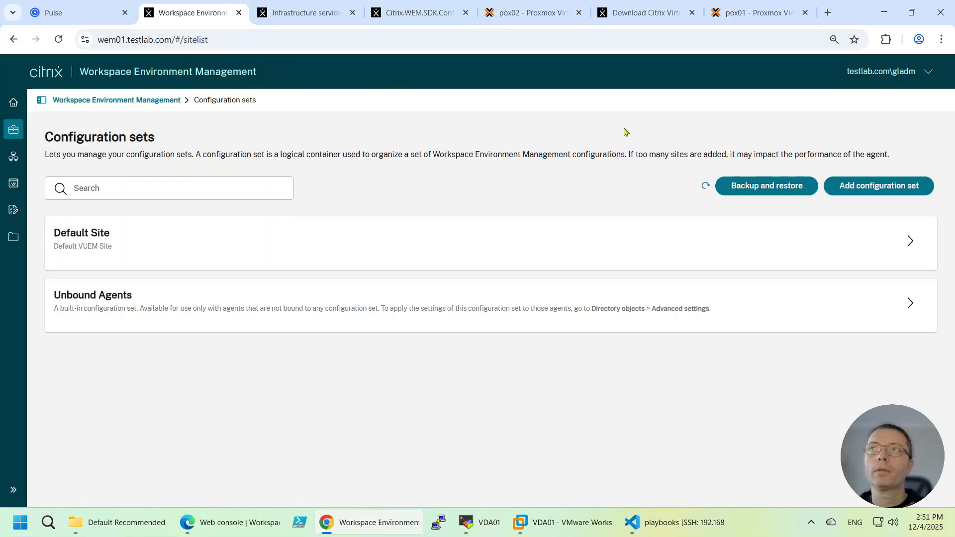
pyautogui.click(888, 75)
pyautogui.click(878, 162)
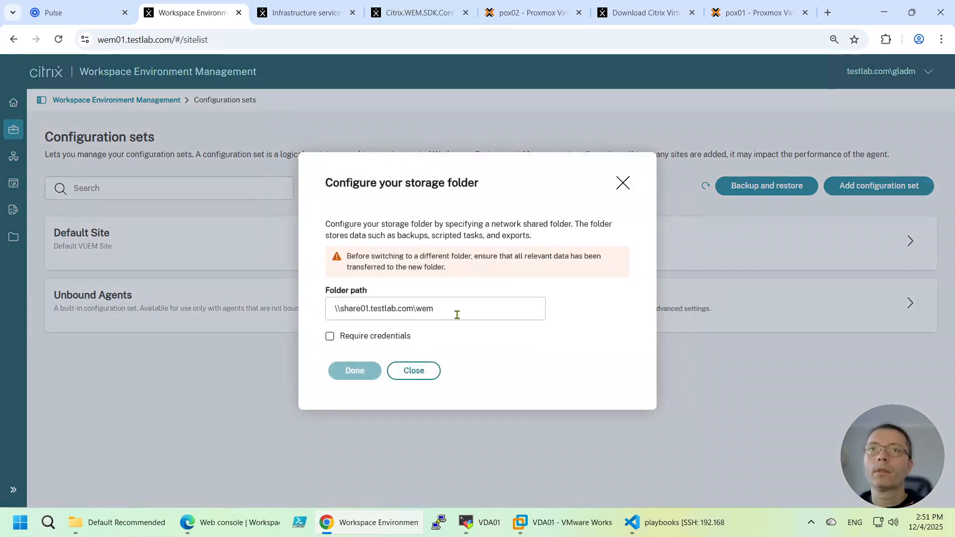
pyautogui.click(448, 310)
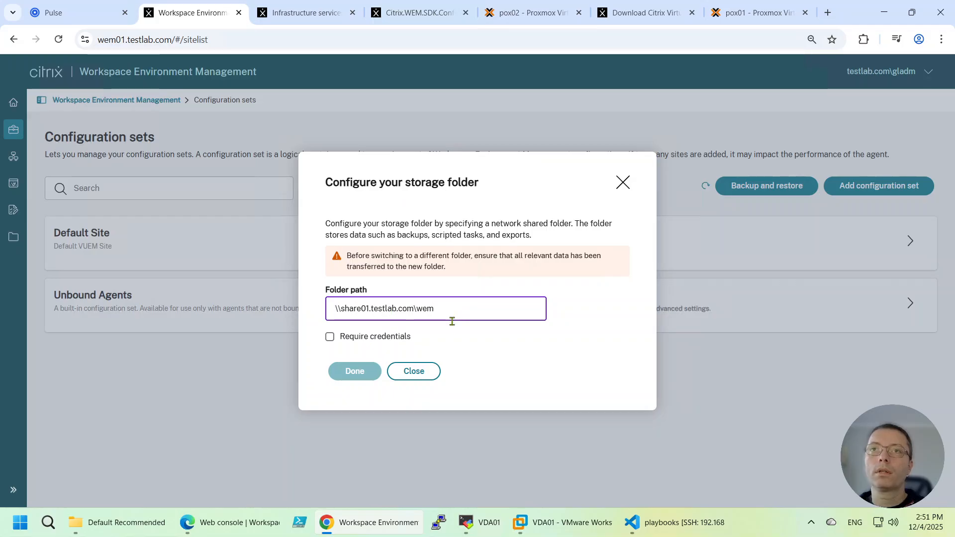
pyautogui.click(435, 370)
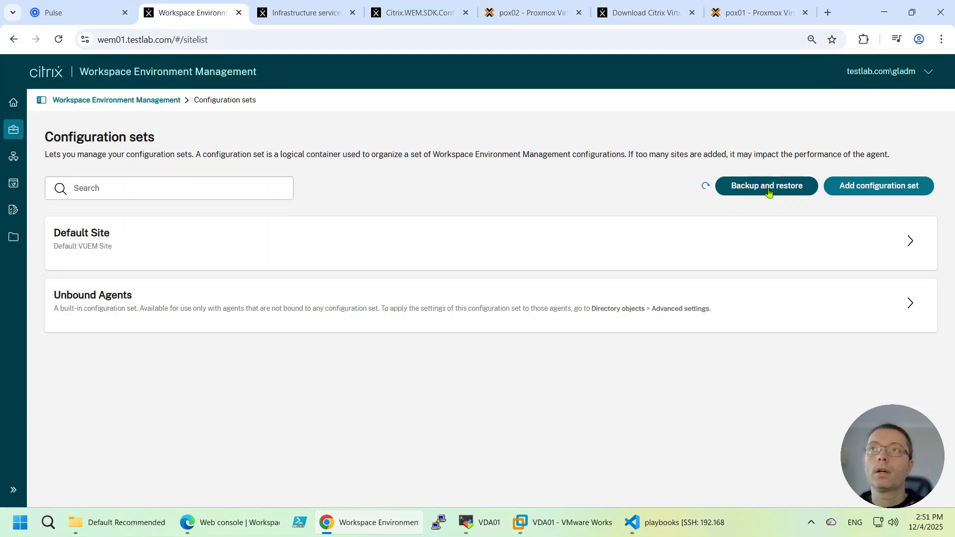
pyautogui.click(763, 188)
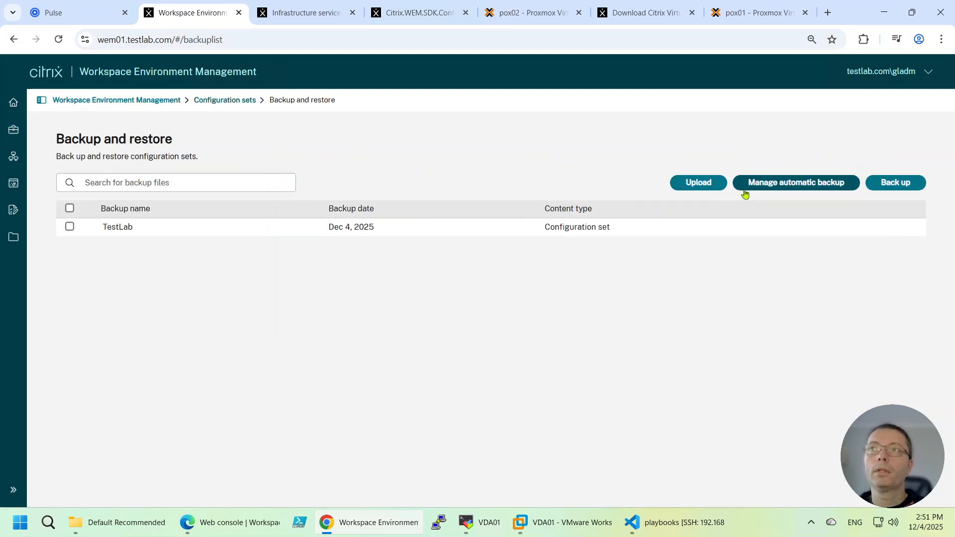
pyautogui.click(70, 226)
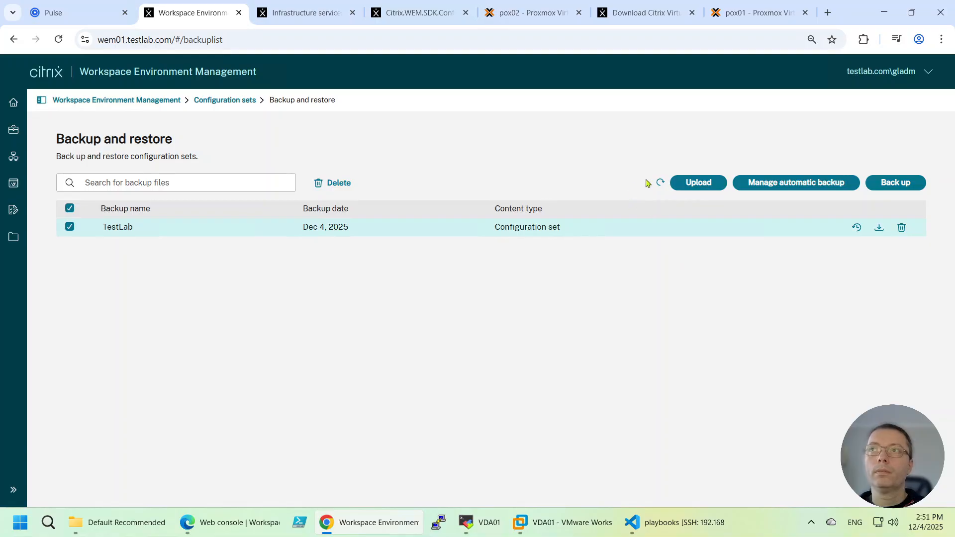
pyautogui.click(856, 228)
pyautogui.click(540, 271)
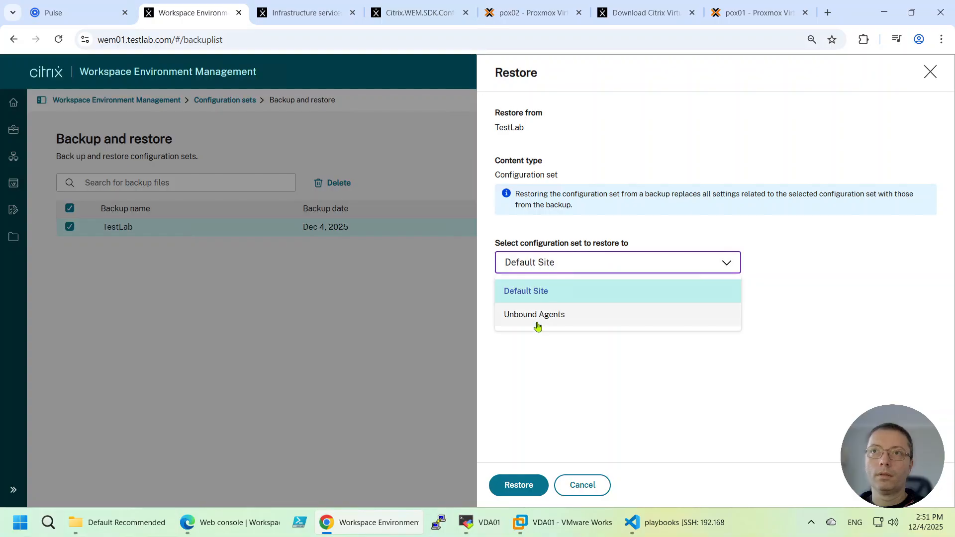
pyautogui.click(359, 296)
pyautogui.click(582, 485)
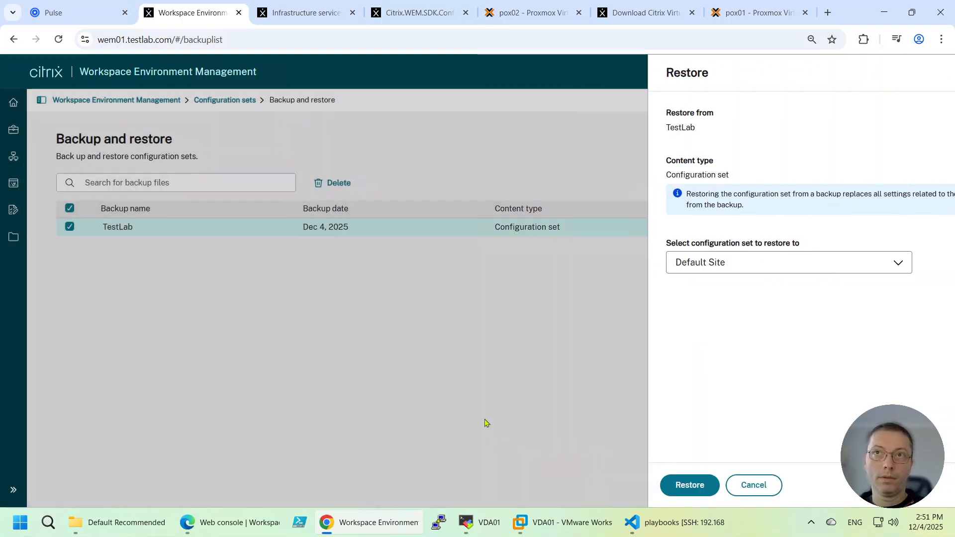
# - Add a new configuration set named TestLab with no description
pyautogui.click(13, 129)
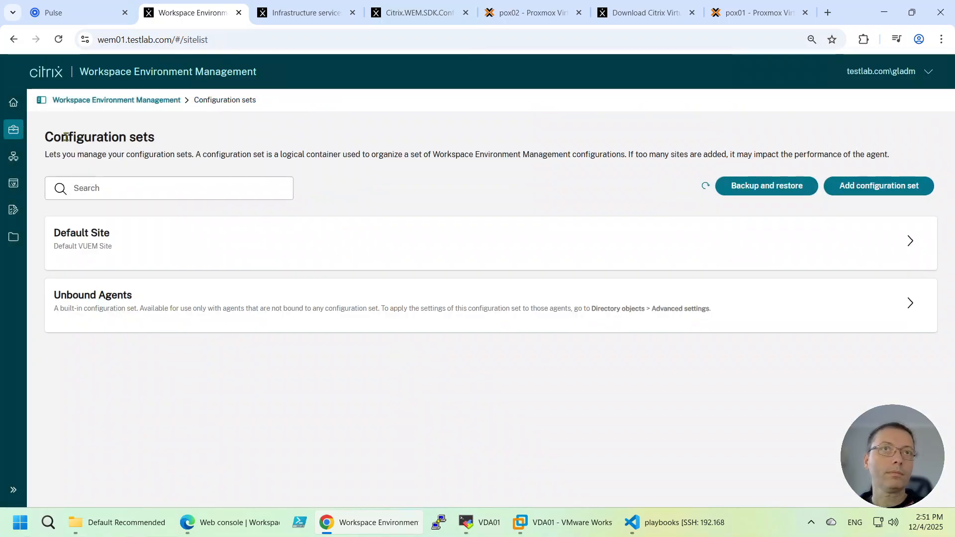
pyautogui.click(867, 194)
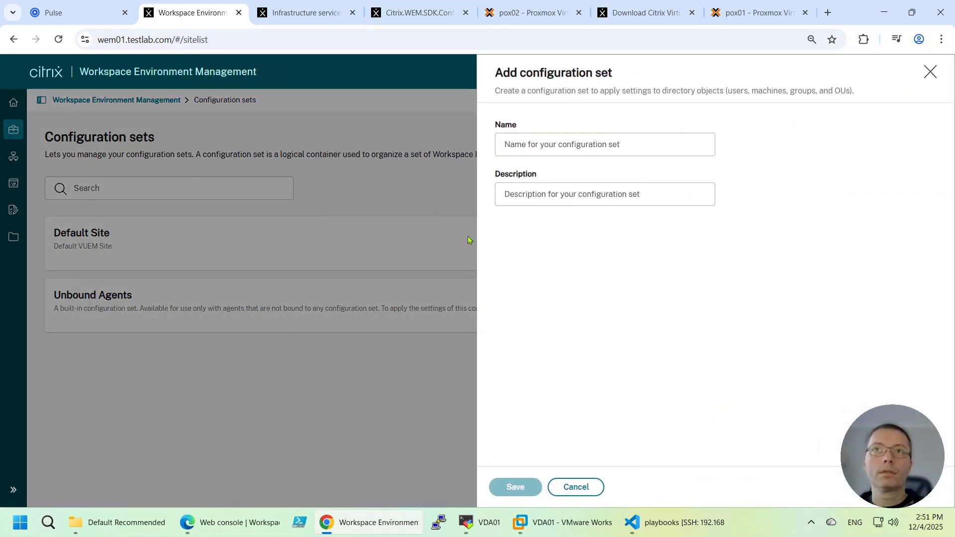
pyautogui.click(577, 145)
pyautogui.write('TestLab')
pyautogui.click(505, 487)
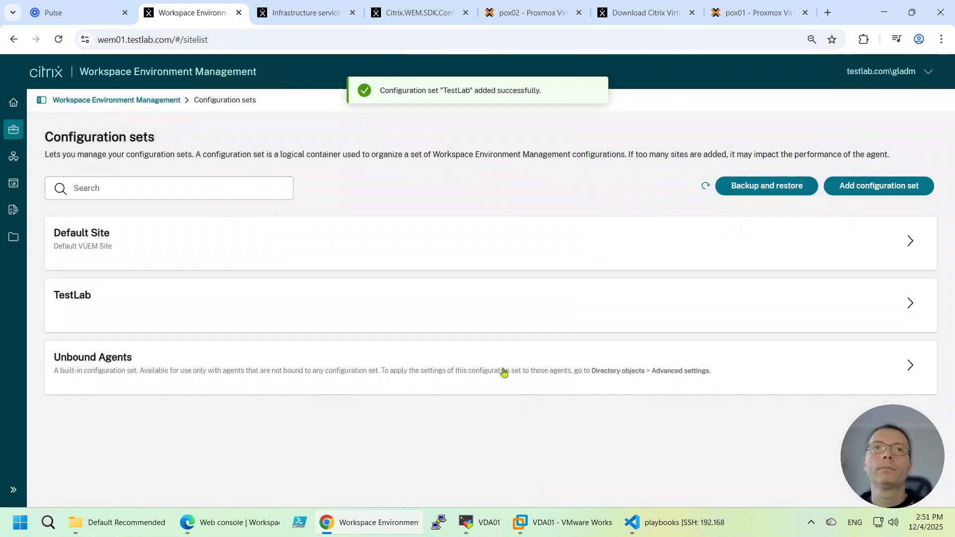
# - Restore the TestLab configuration set backup to the TestLab configuration set
pyautogui.click(750, 188)
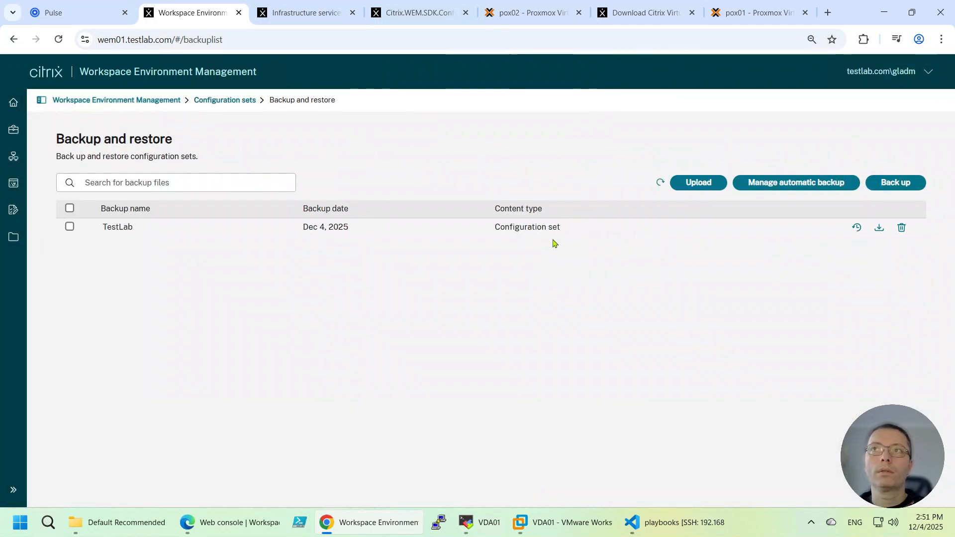
pyautogui.click(70, 227)
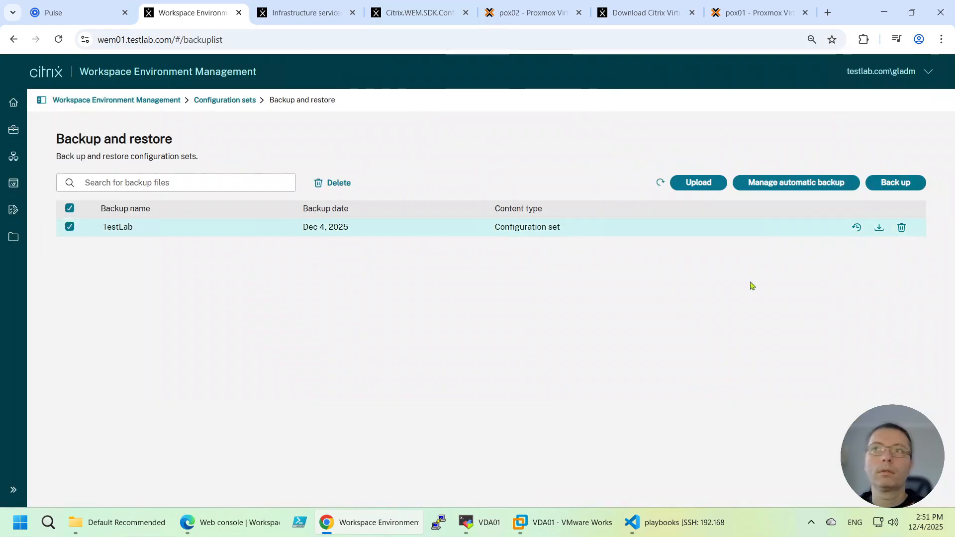
pyautogui.click(857, 227)
pyautogui.click(542, 267)
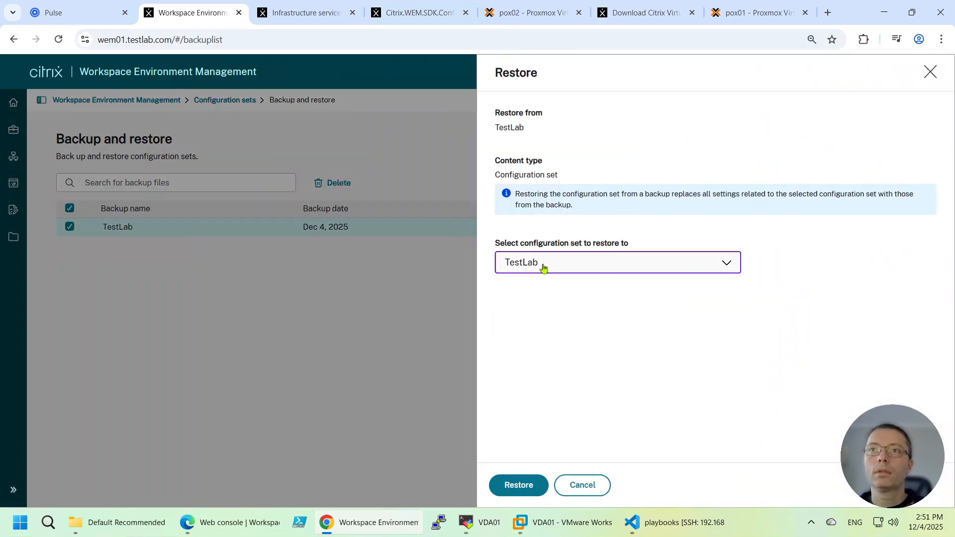
pyautogui.click(533, 297)
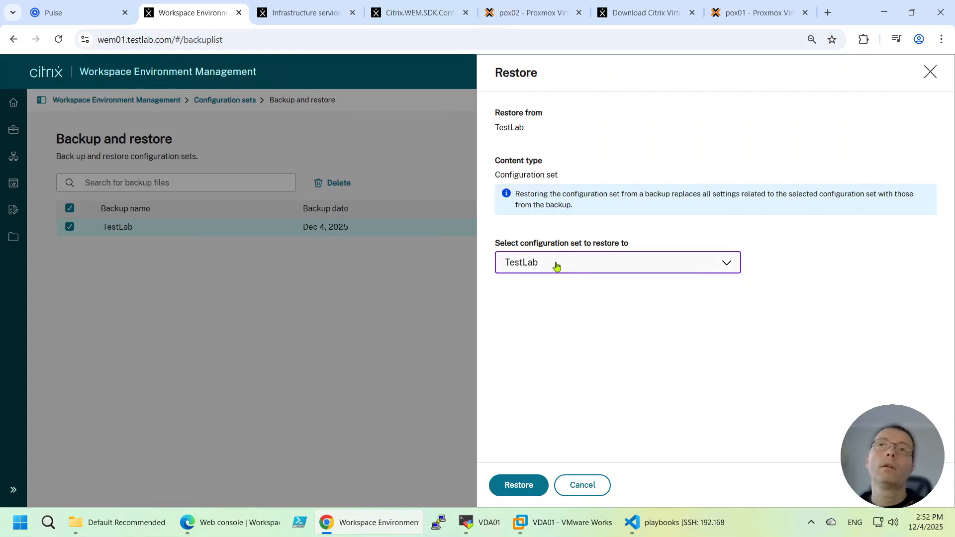
pyautogui.click(516, 481)
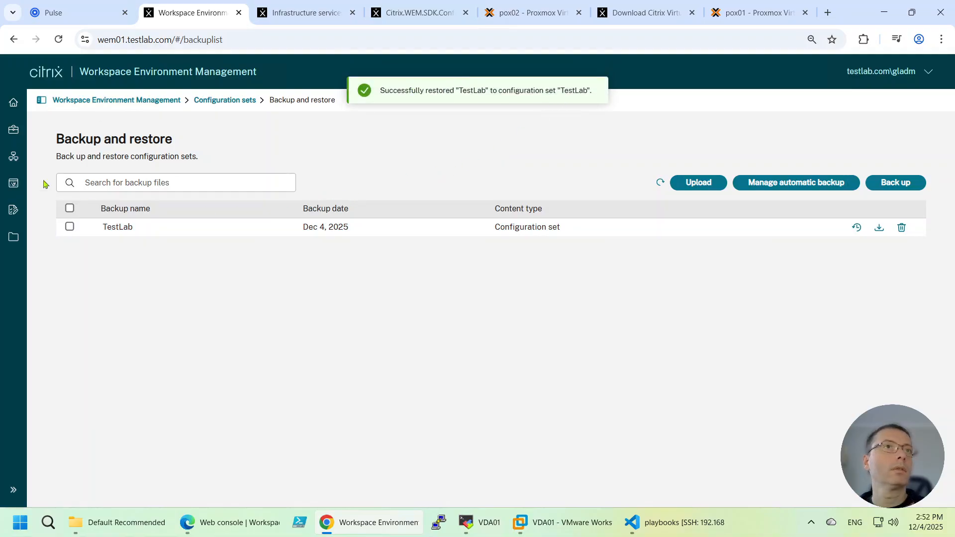
# - Open the TestLab configuration set and review its CPU management settings under System optimization
pyautogui.click(13, 138)
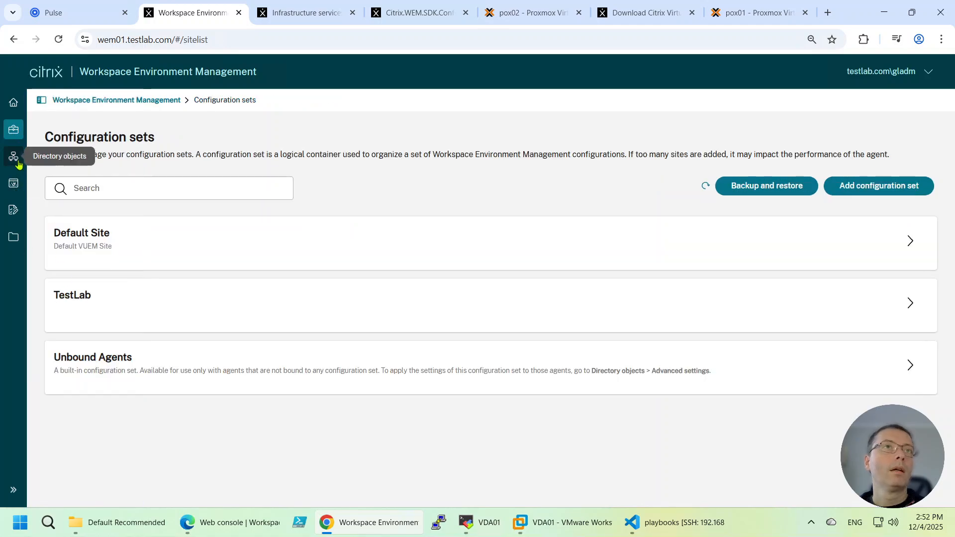
pyautogui.click(120, 305)
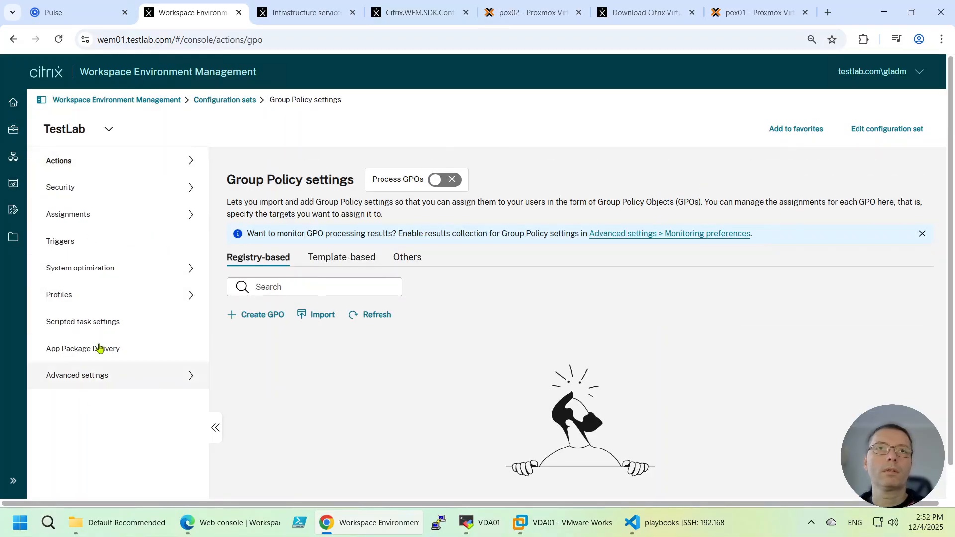
pyautogui.click(80, 273)
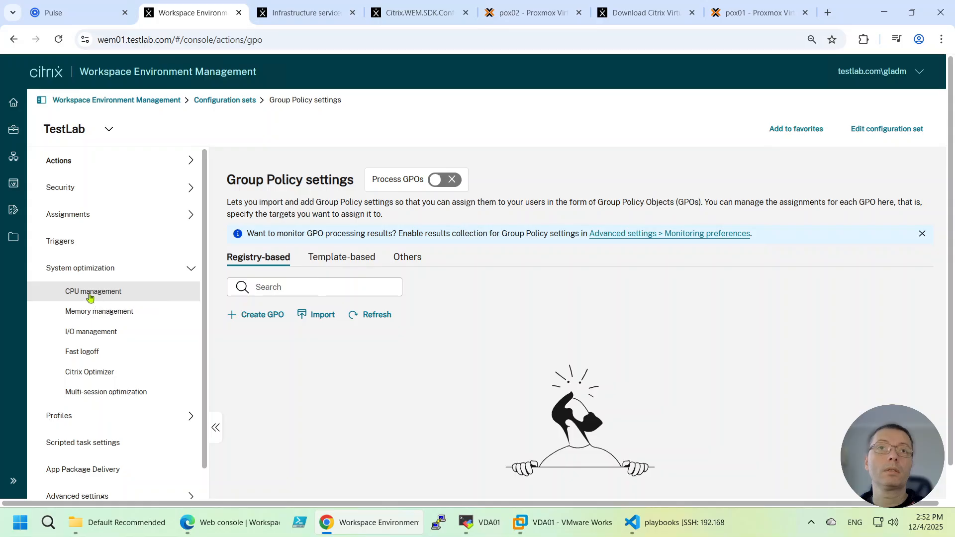
pyautogui.click(103, 295)
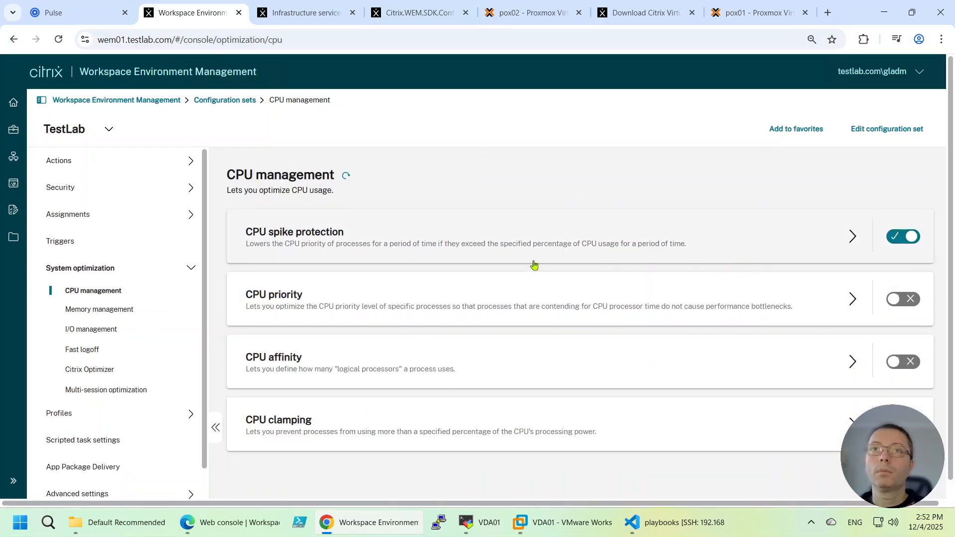
pyautogui.click(108, 266)
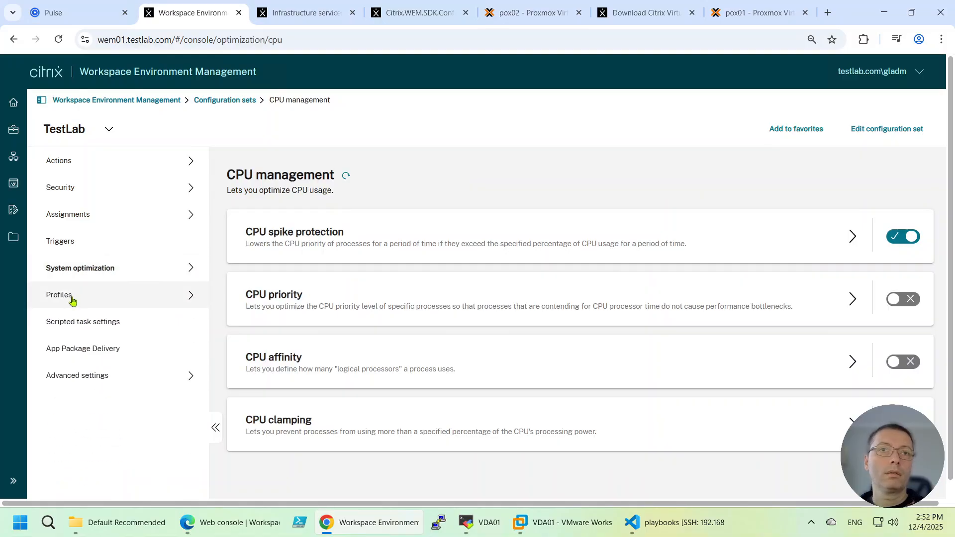
# - Review the agent launch, logging, refresh and offline options in TestLab's advanced Agent settings
pyautogui.click(75, 375)
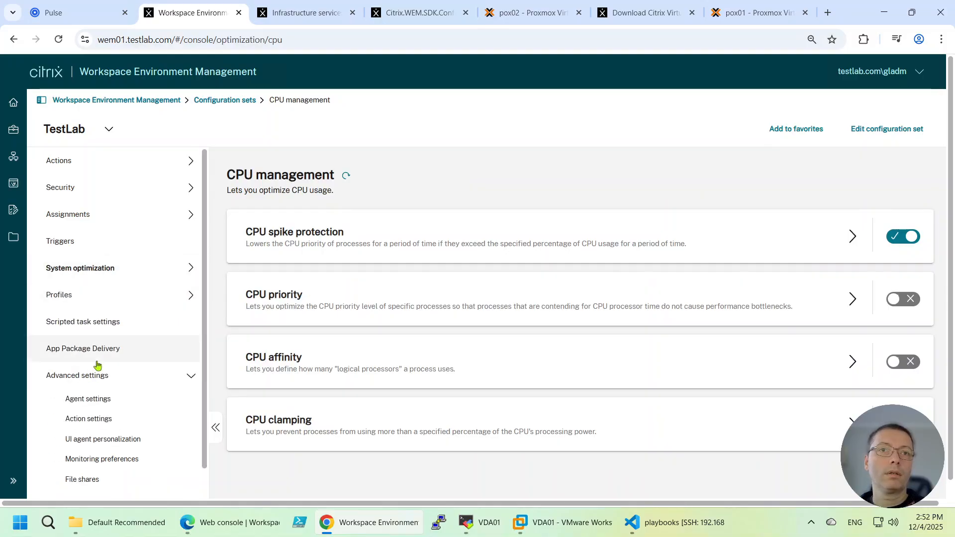
pyautogui.click(83, 402)
pyautogui.click(444, 261)
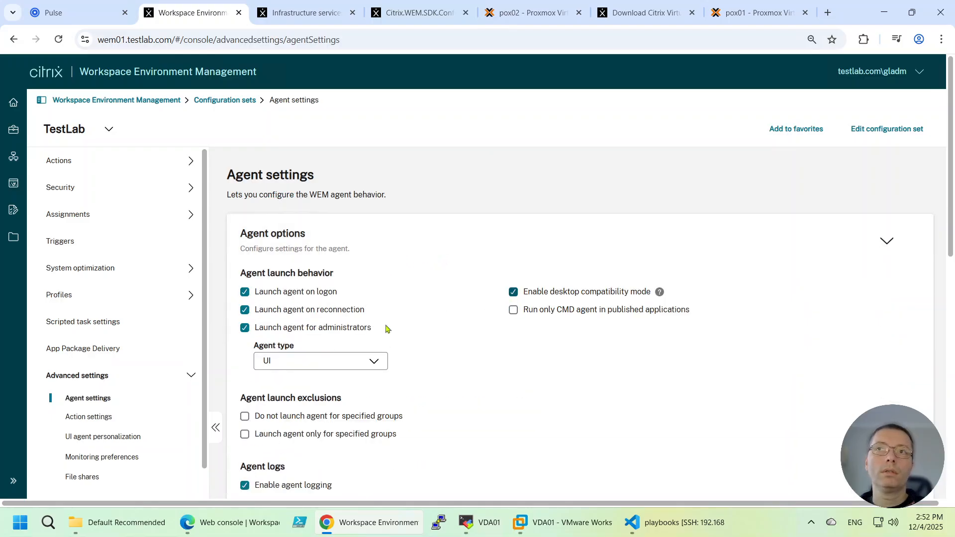
pyautogui.scroll(-5, 290, 379)
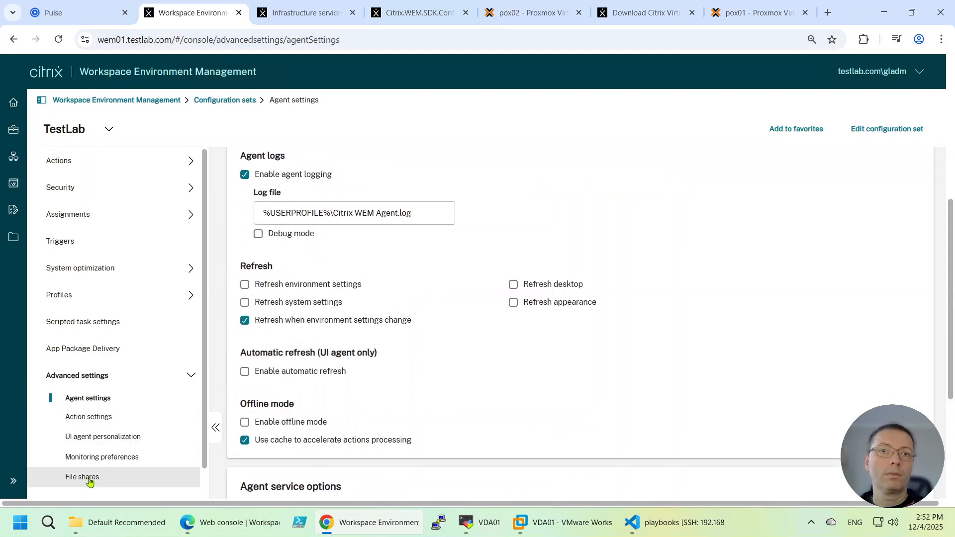
# - Examine the optimization and usage insights option in TestLab's Monitoring preferences, leaving it unchanged
pyautogui.click(90, 463)
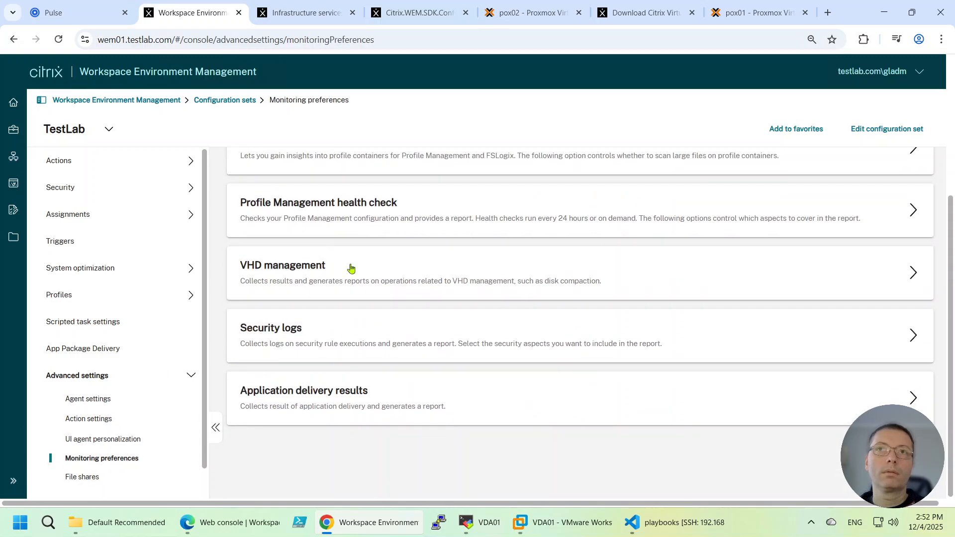
pyautogui.scroll(4, 329, 254)
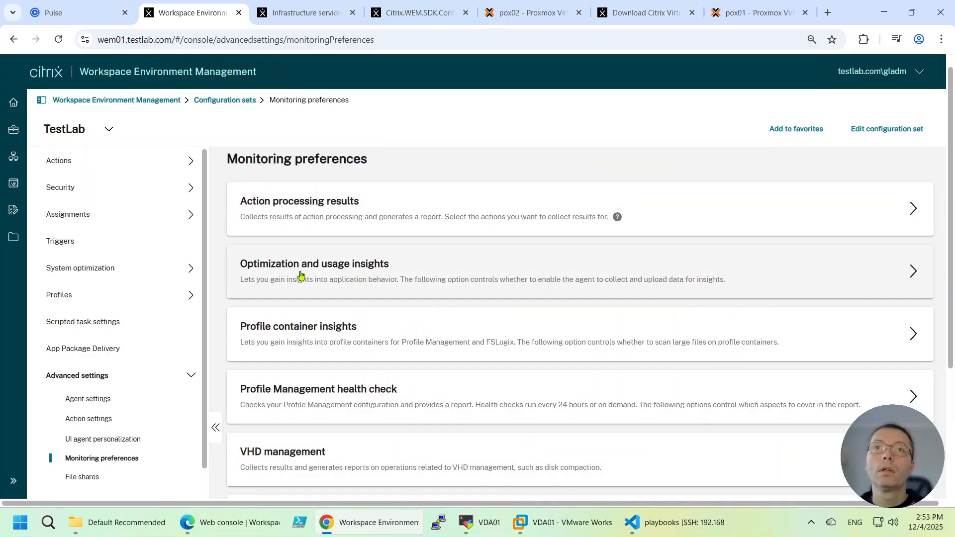
pyautogui.click(312, 274)
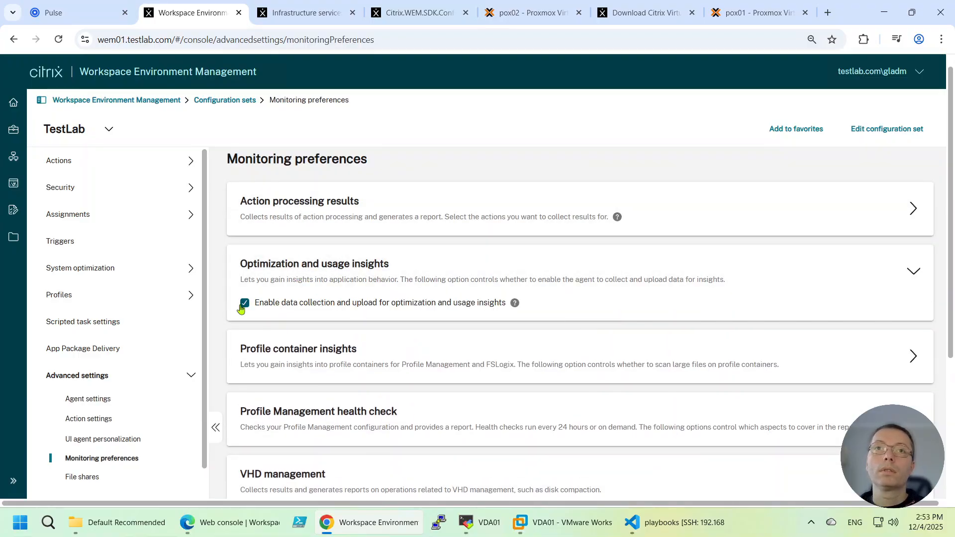
pyautogui.click(910, 274)
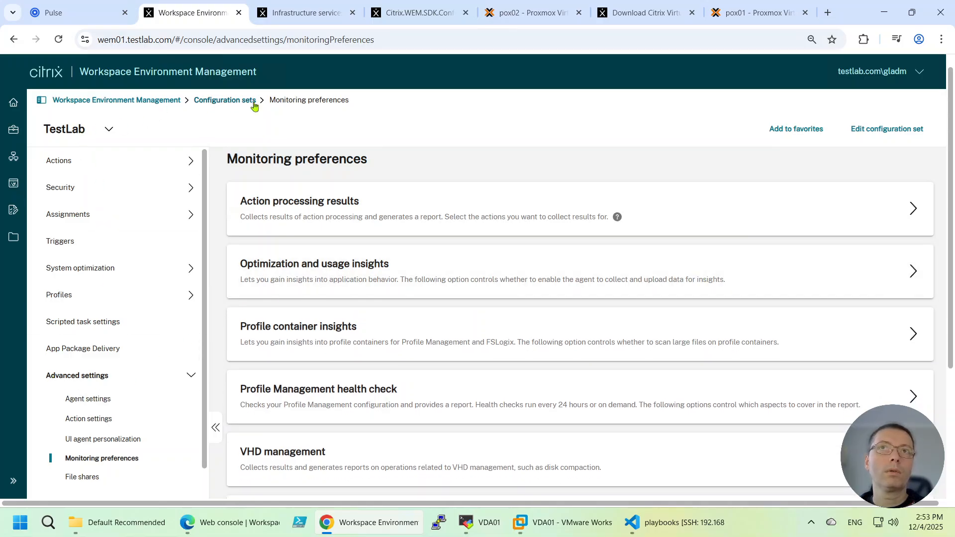
# - Check the Directory objects page, expand the console's navigation labels, and review the list of configuration sets
pyautogui.click(14, 158)
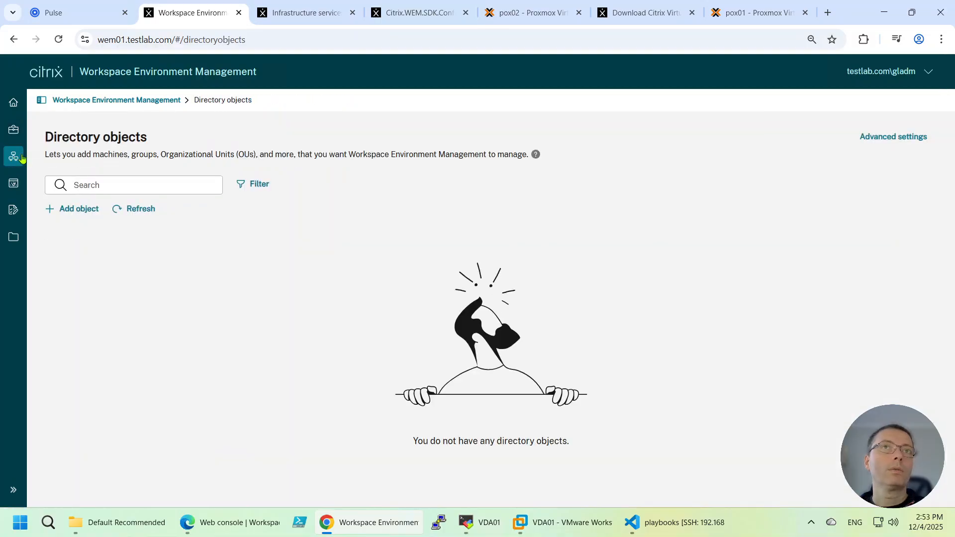
pyautogui.click(14, 490)
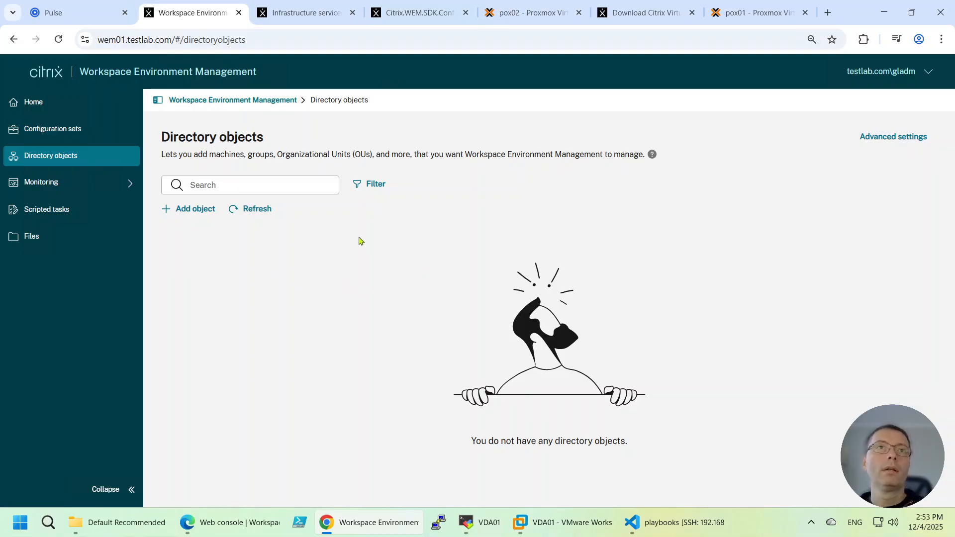
pyautogui.click(58, 133)
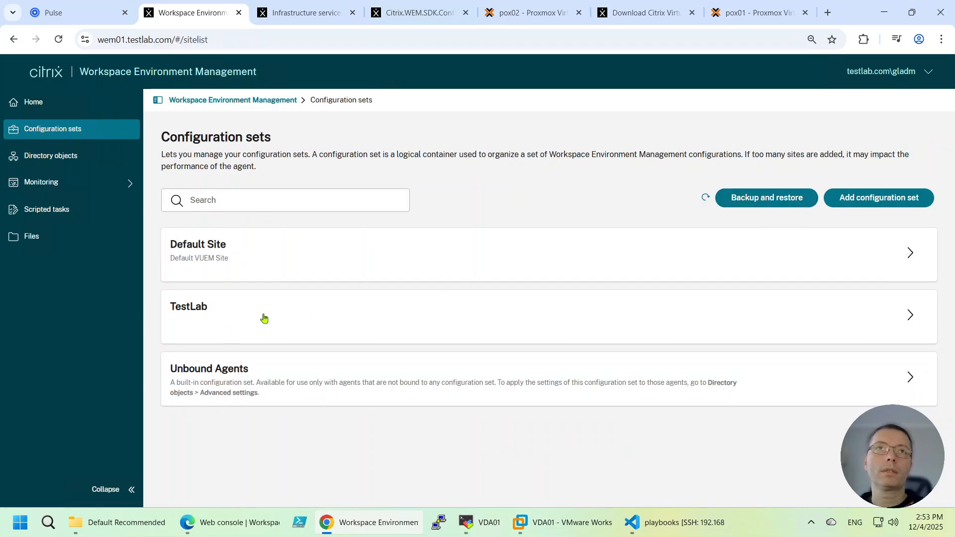
# - Add the VDA_StandAlone organizational unit from testlab.com as a directory object bound to the TestLab configuration set
pyautogui.click(48, 160)
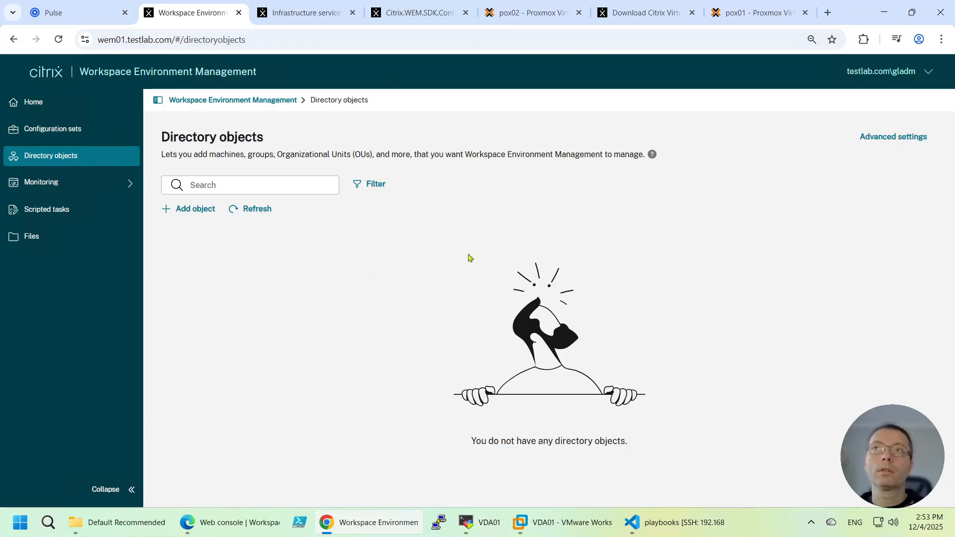
pyautogui.click(209, 212)
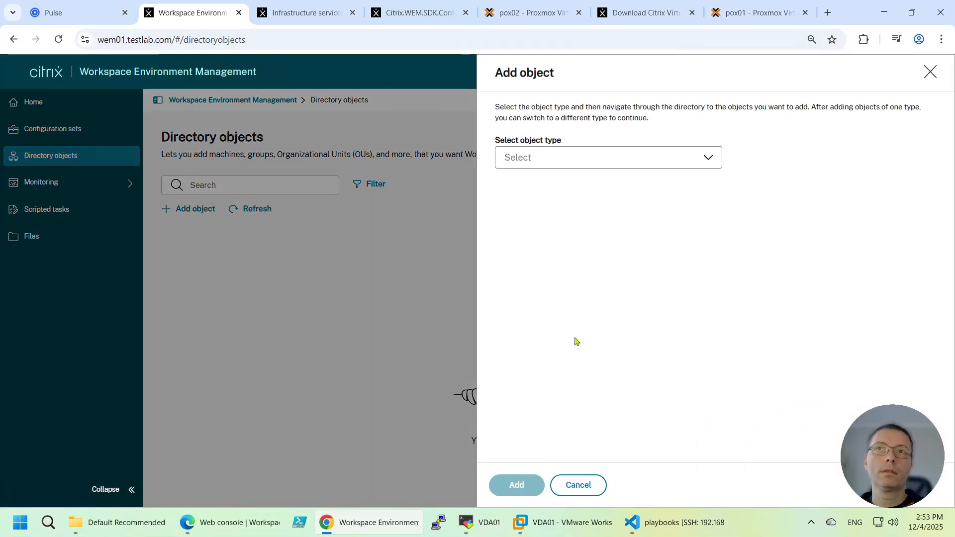
pyautogui.click(597, 163)
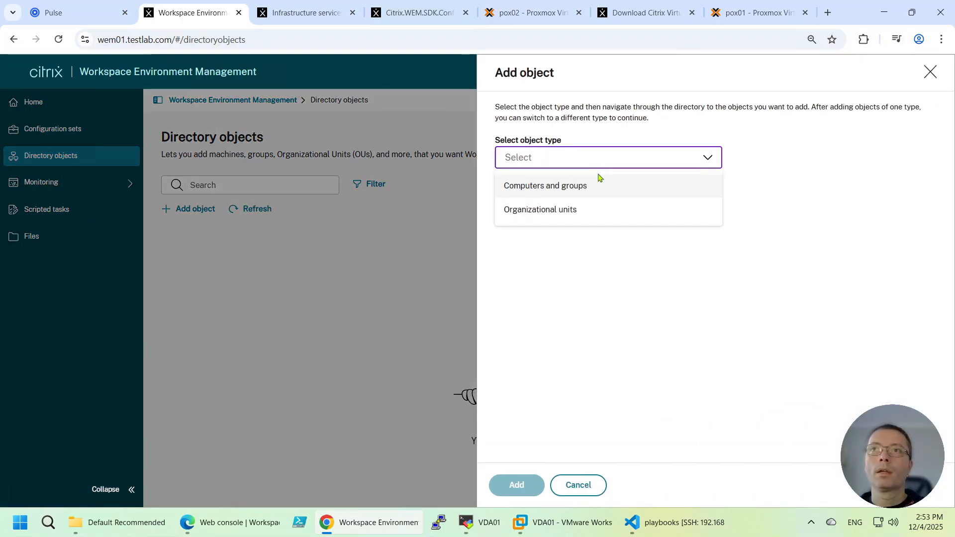
pyautogui.click(578, 212)
pyautogui.click(536, 258)
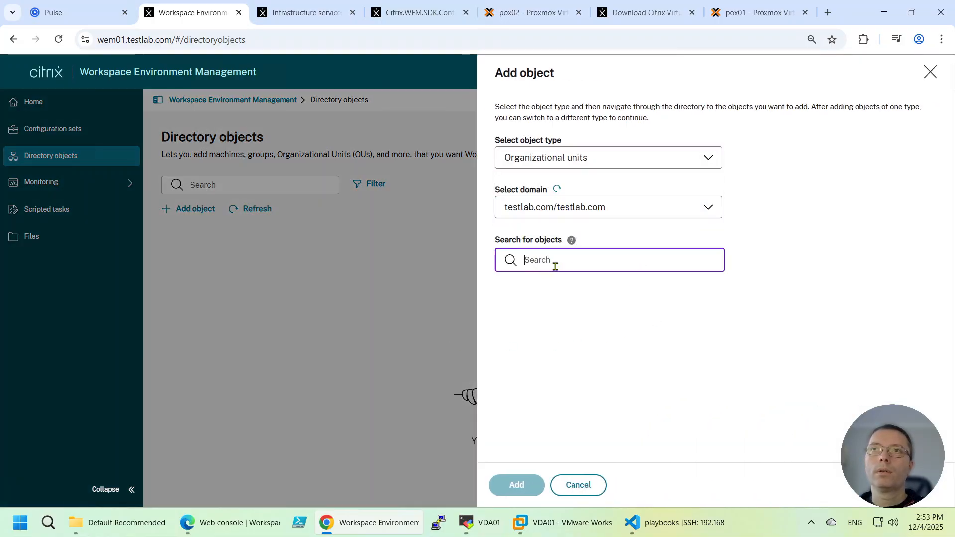
pyautogui.write('VDA')
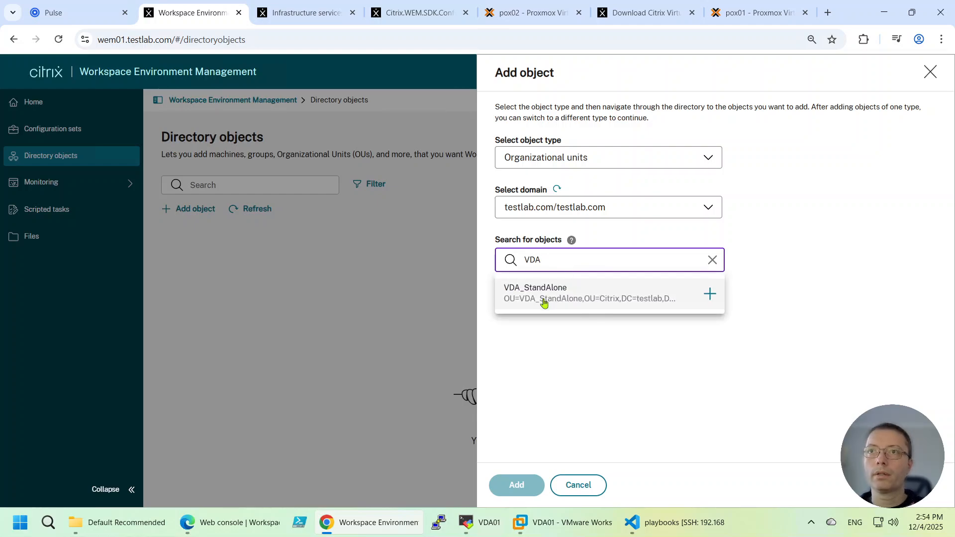
pyautogui.click(544, 301)
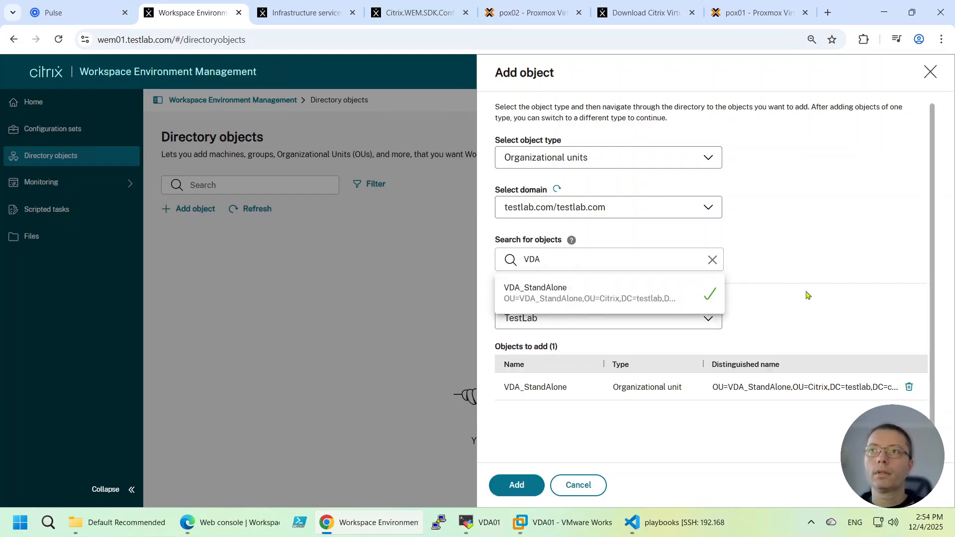
pyautogui.click(801, 272)
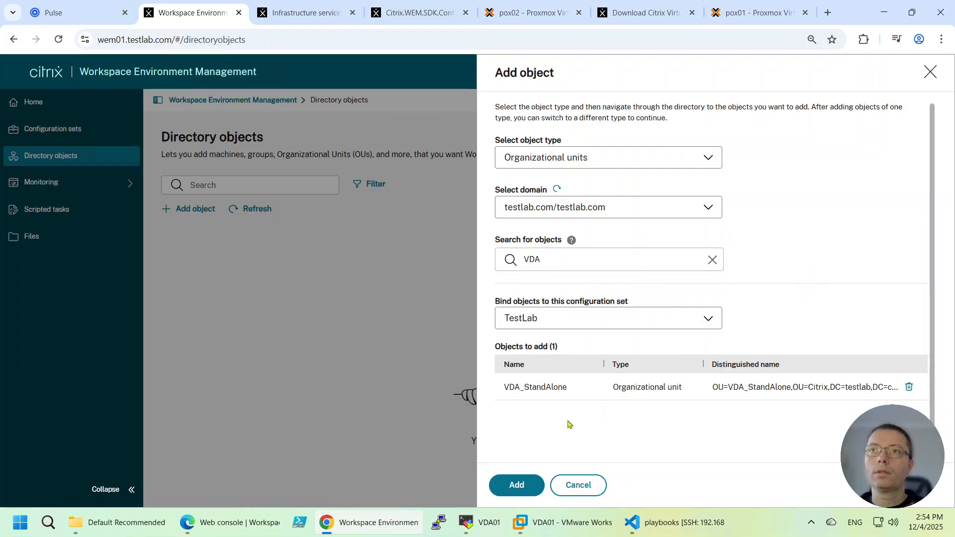
pyautogui.click(518, 486)
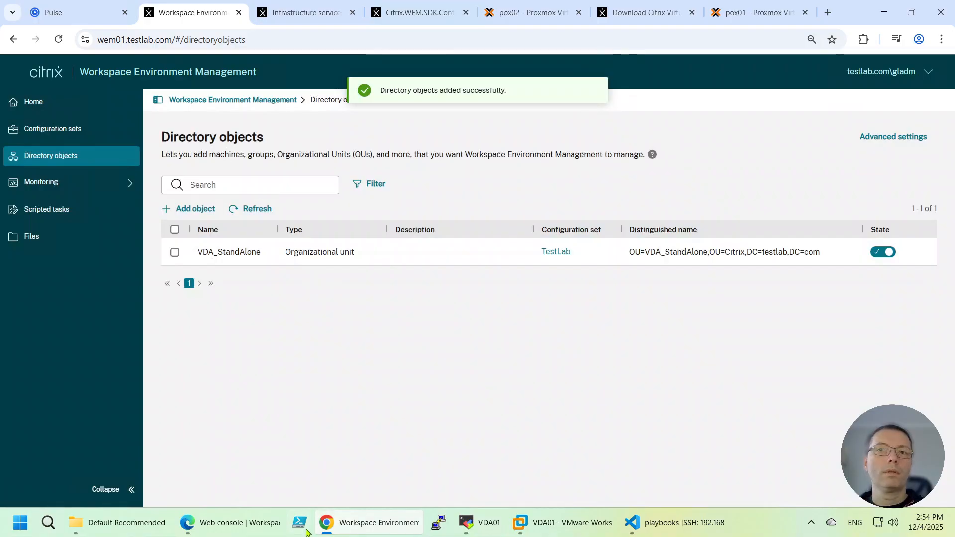
# - Switch to the remote session manager, connect to AD01, and launch Active Directory Users and Computers there with dsa
pyautogui.click(480, 530)
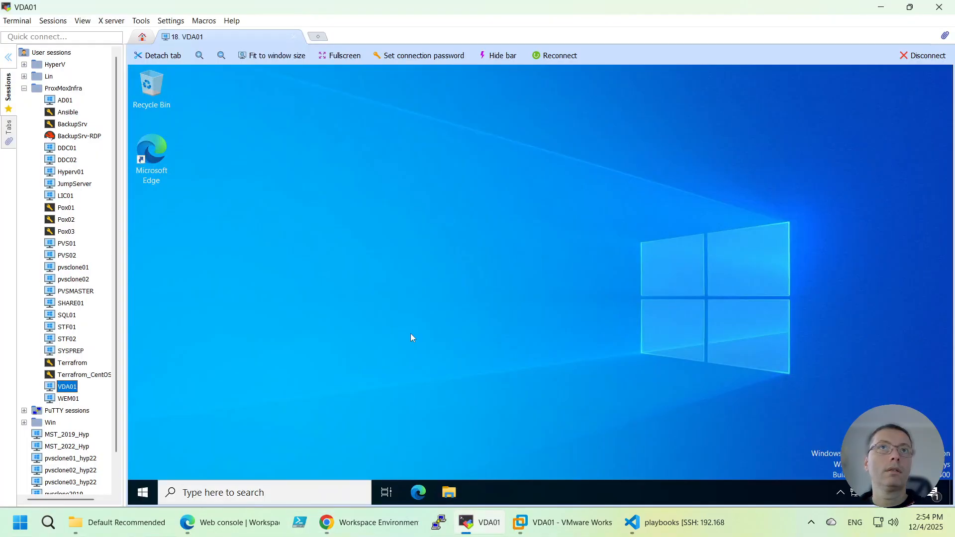
pyautogui.doubleClick(60, 102)
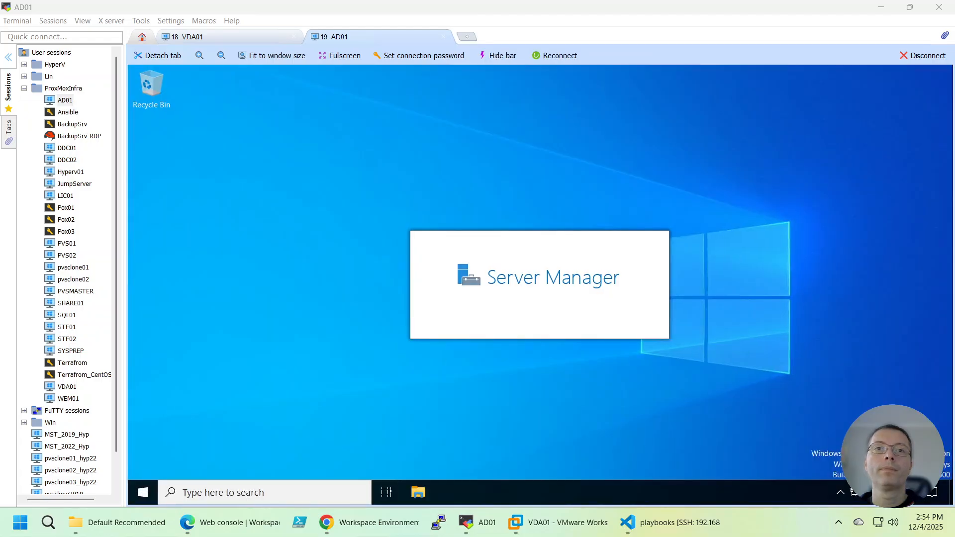
pyautogui.click(249, 492)
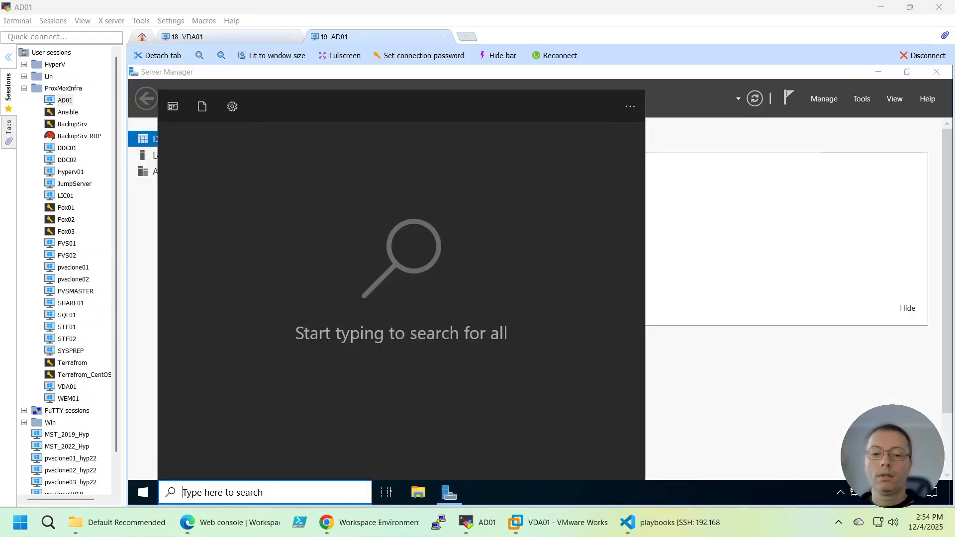
pyautogui.write('dsa')
pyautogui.press('Return')
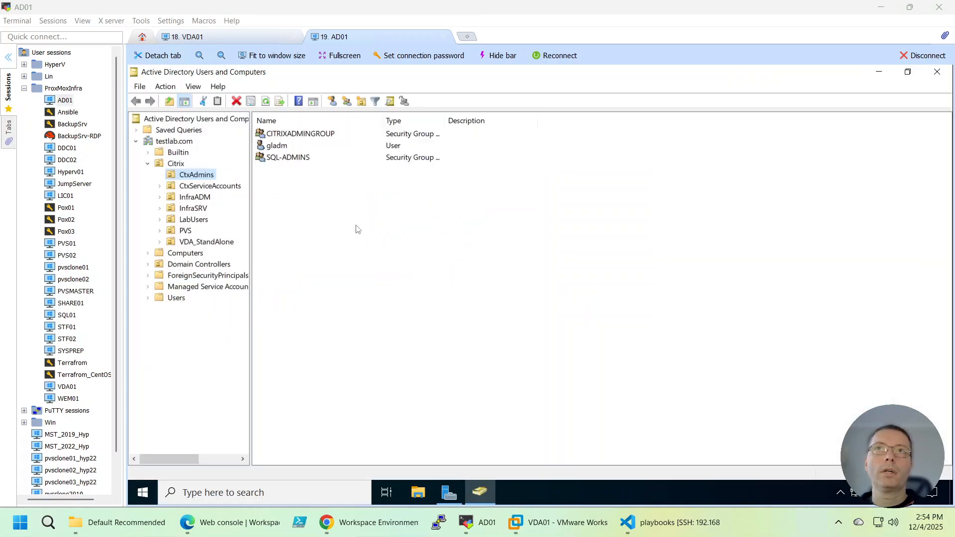
# - Check which computers the VDA_StandAlone organizational unit contains, and return to the Workspace Environment Management console in Chrome
pyautogui.click(170, 246)
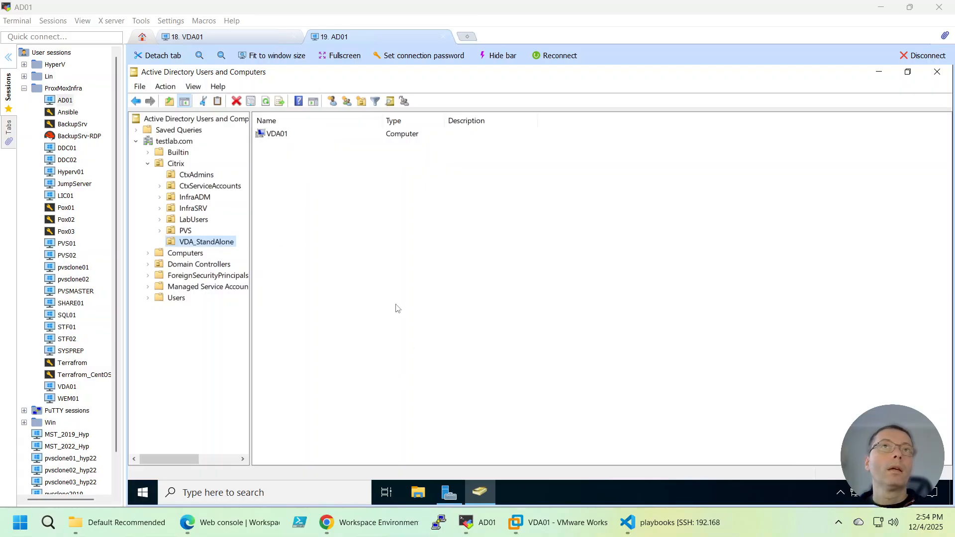
pyautogui.moveTo(232, 530)
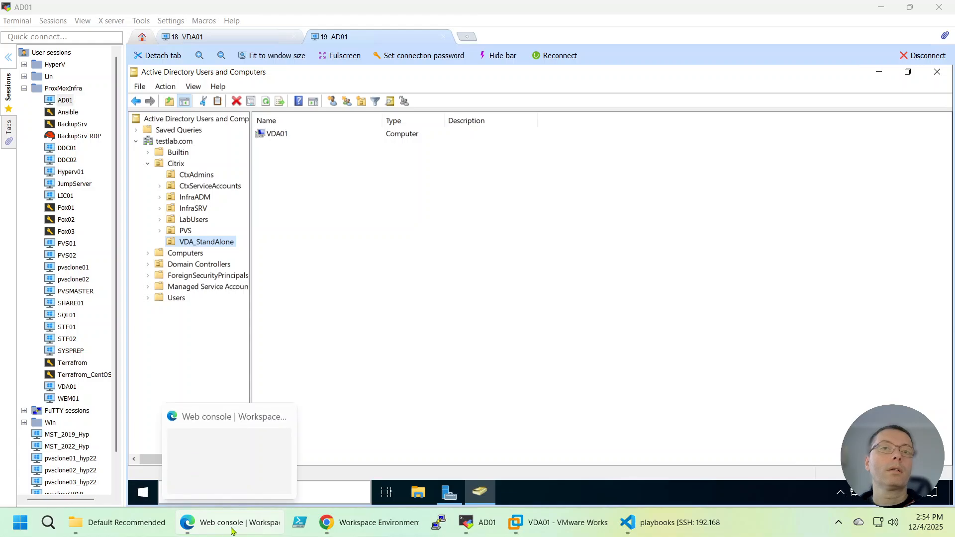
pyautogui.click(346, 530)
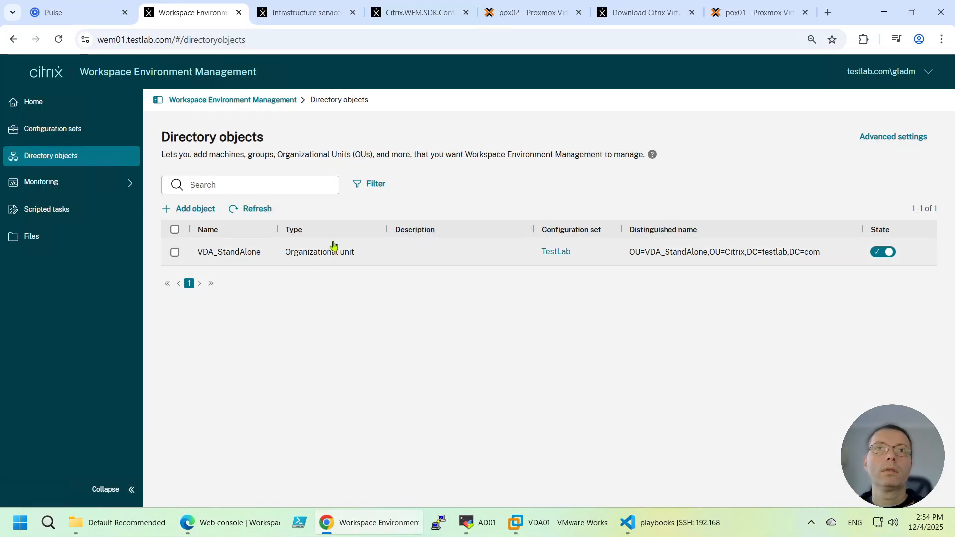
# - Review the agent statistics and agent registrations on the Agents monitoring page
pyautogui.click(34, 184)
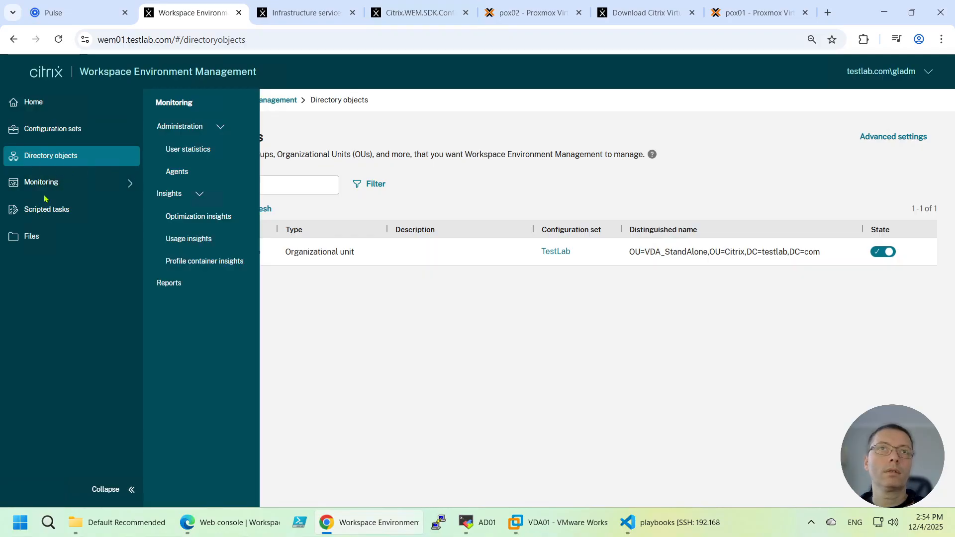
pyautogui.click(183, 172)
pyautogui.click(247, 185)
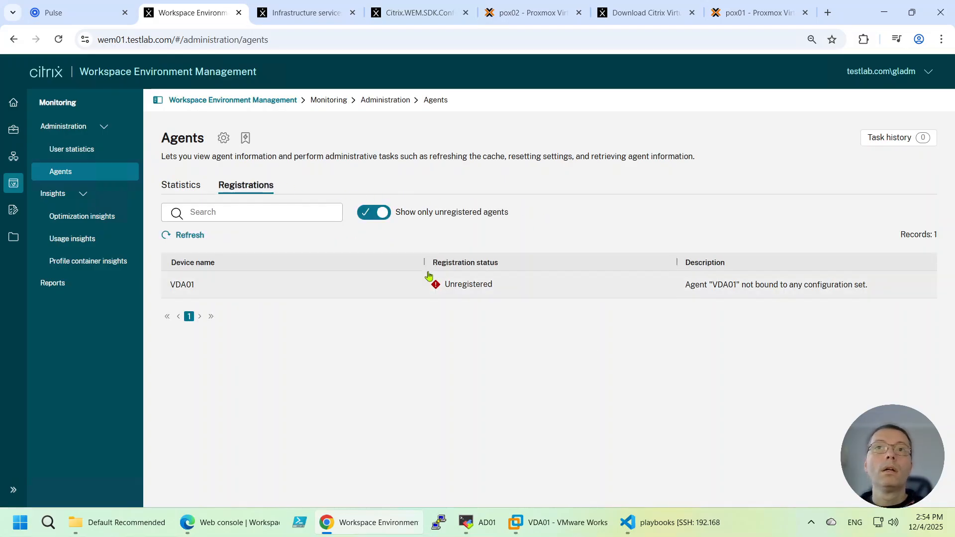
pyautogui.click(184, 189)
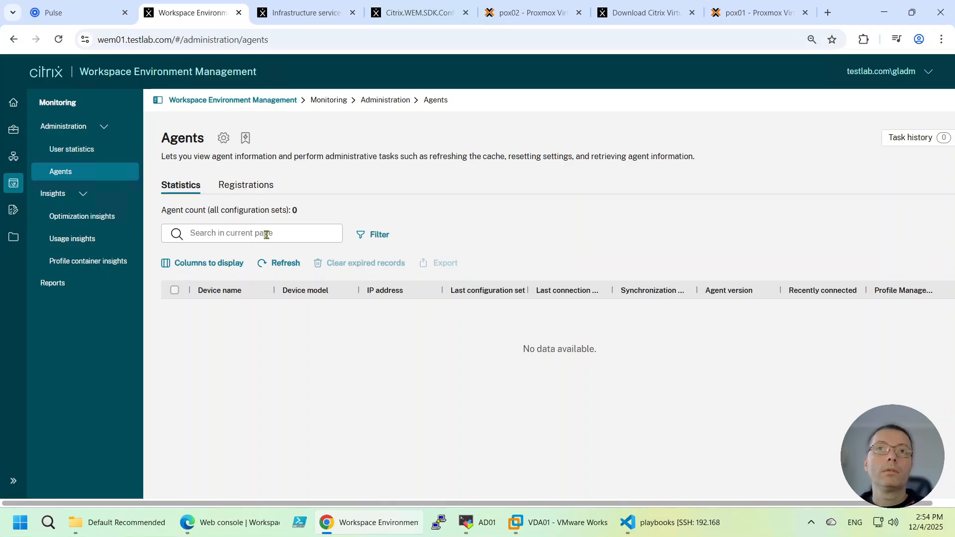
pyautogui.click(243, 188)
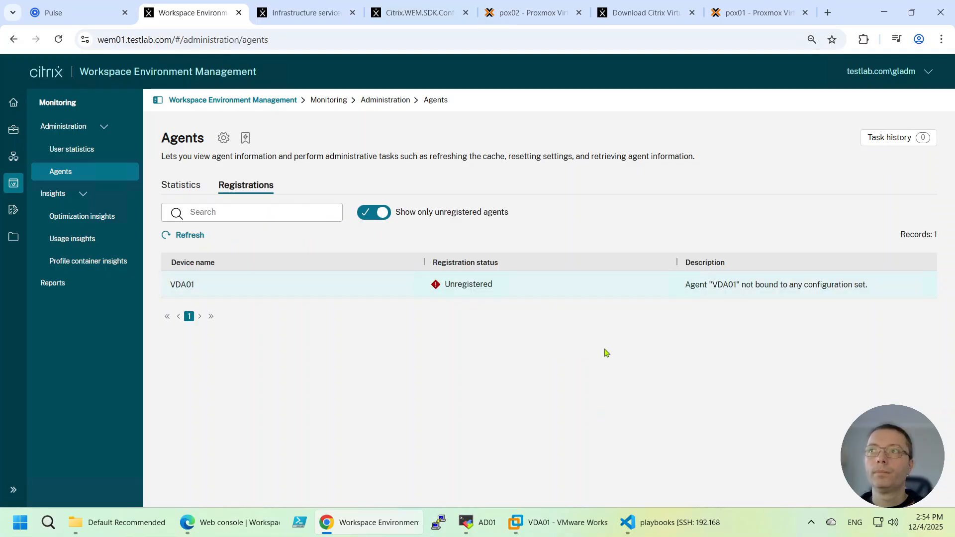
# - Switch to the VDA01 session in the remote session manager and open the Services console there, maximized
pyautogui.moveTo(565, 521)
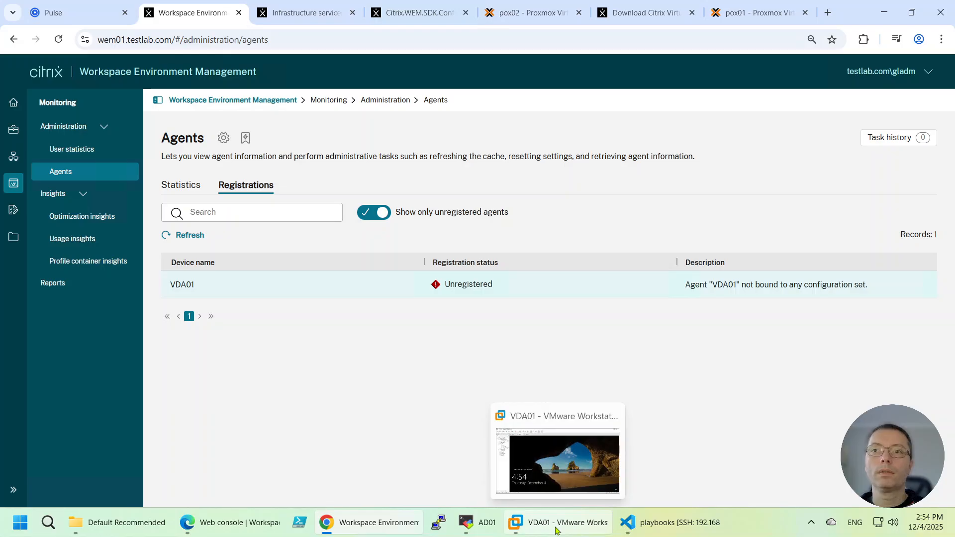
pyautogui.click(479, 522)
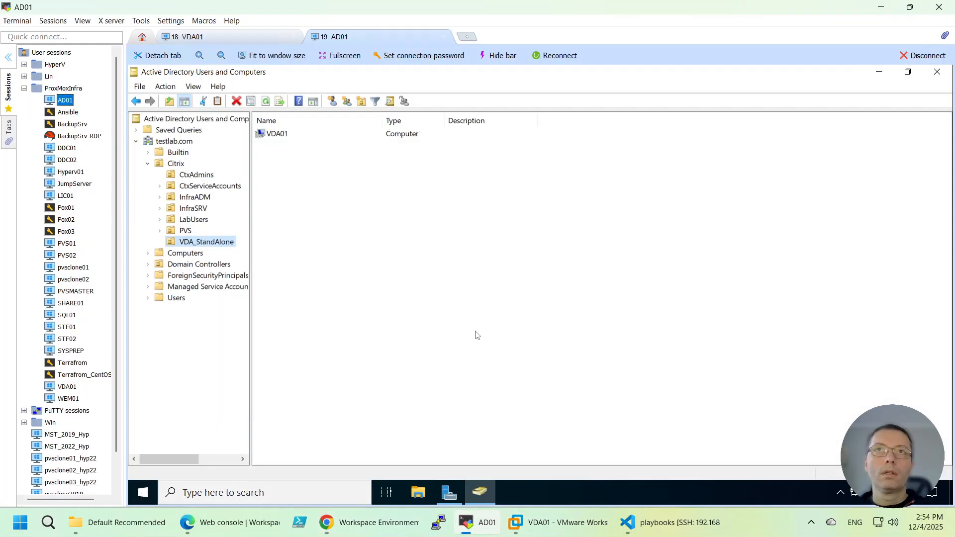
pyautogui.click(189, 36)
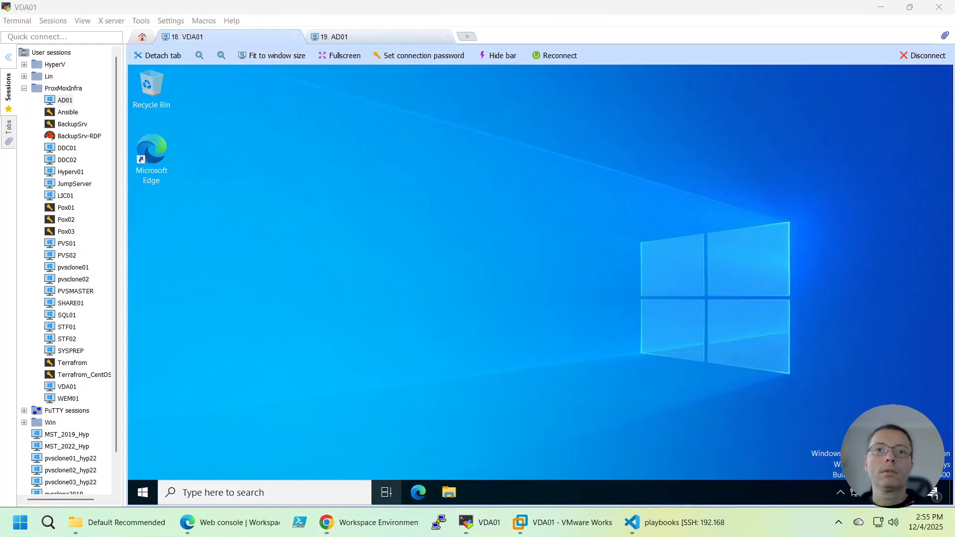
pyautogui.click(255, 495)
pyautogui.write('serc')
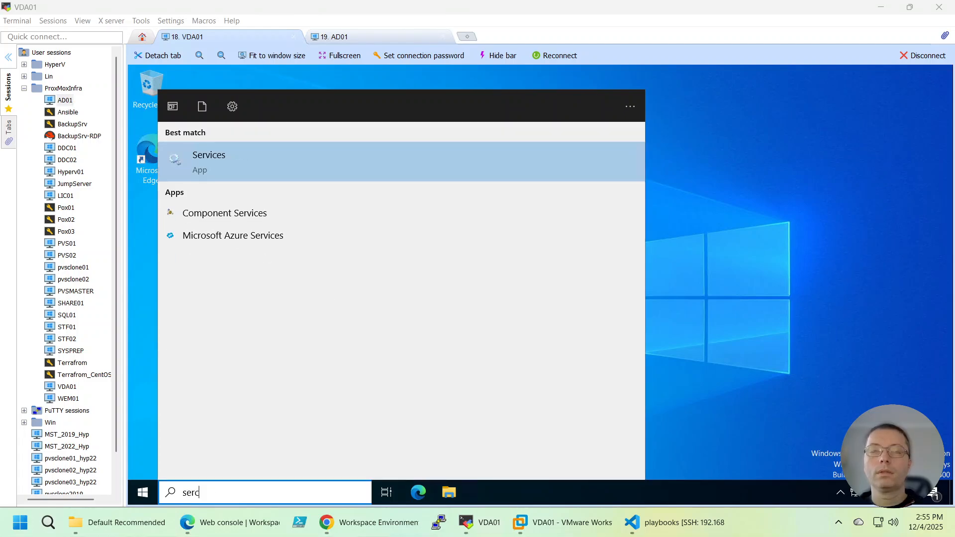
pyautogui.write('ie')
pyautogui.press('BackSpace')
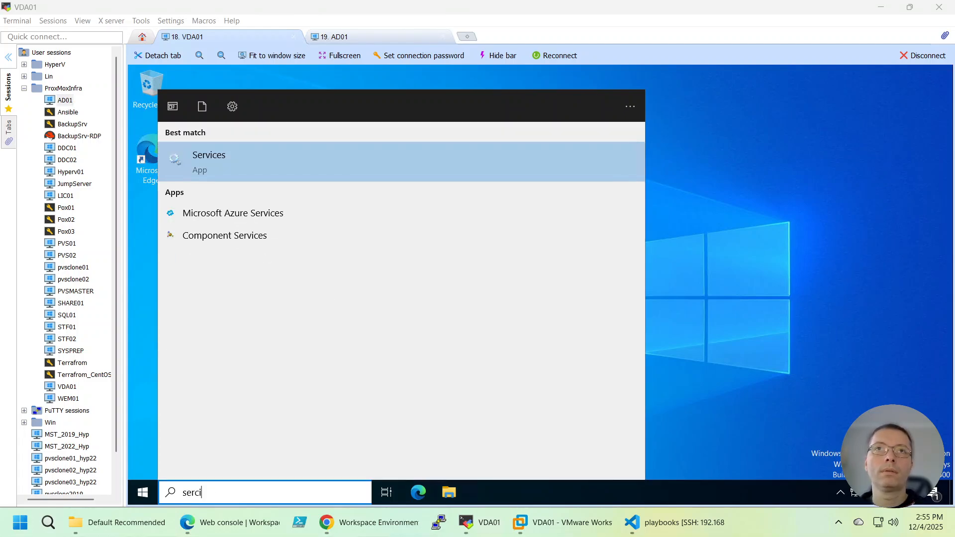
pyautogui.press('Return')
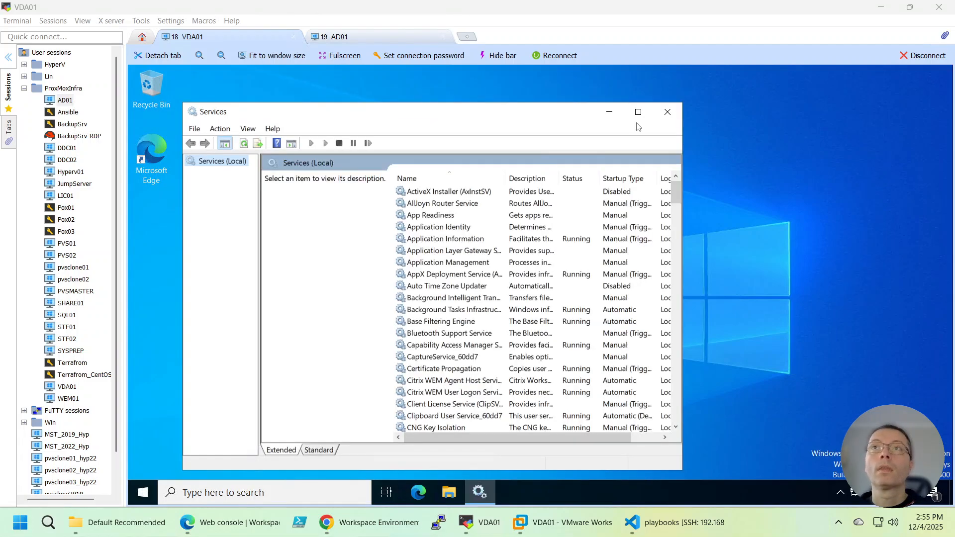
pyautogui.click(638, 111)
# - Widen the Name column to show full service names and restart the Citrix WEM Agent Host Service
pyautogui.click(391, 305)
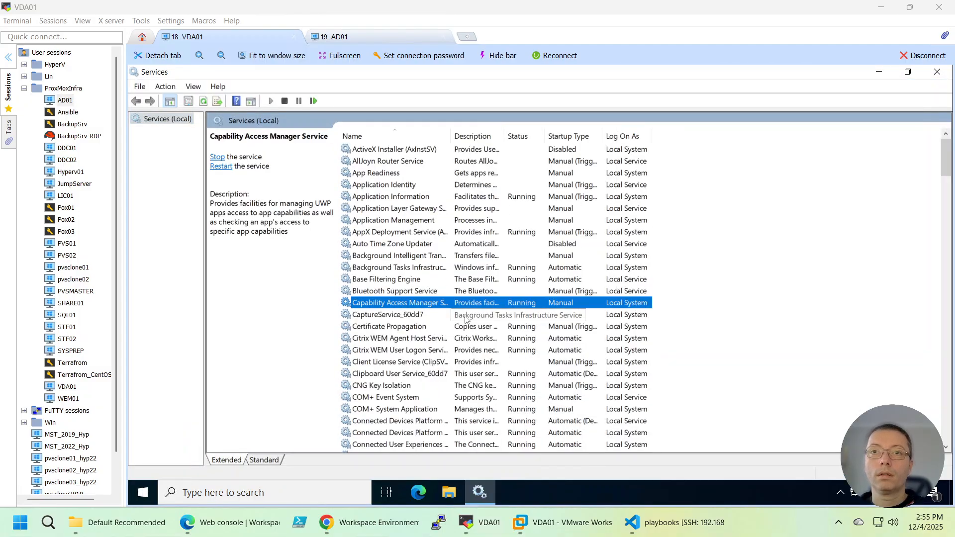
pyautogui.press('Down')
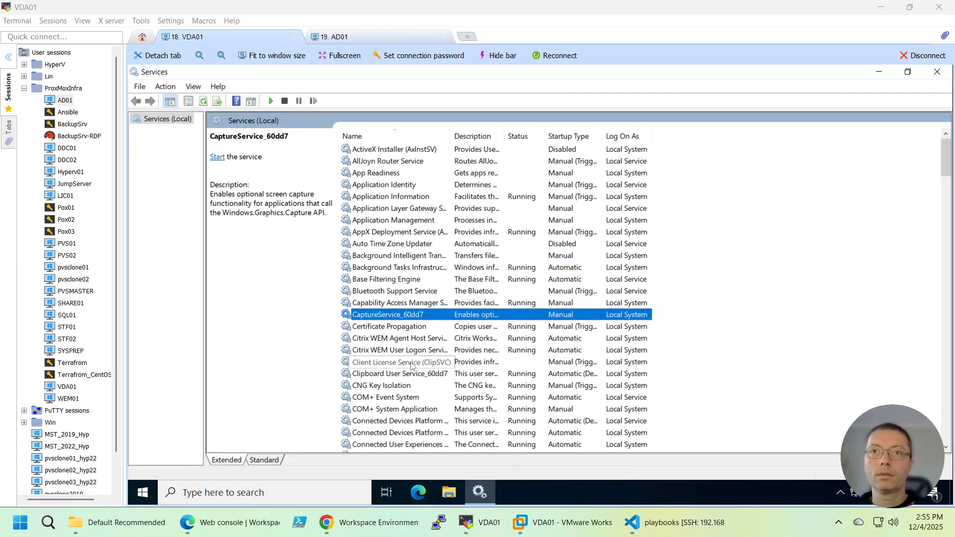
pyautogui.click(431, 341)
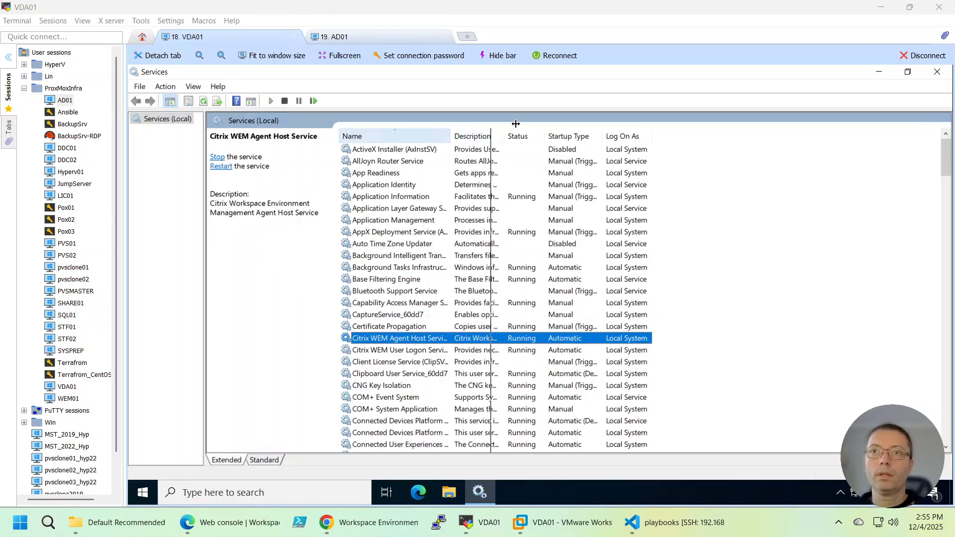
pyautogui.doubleClick(451, 136)
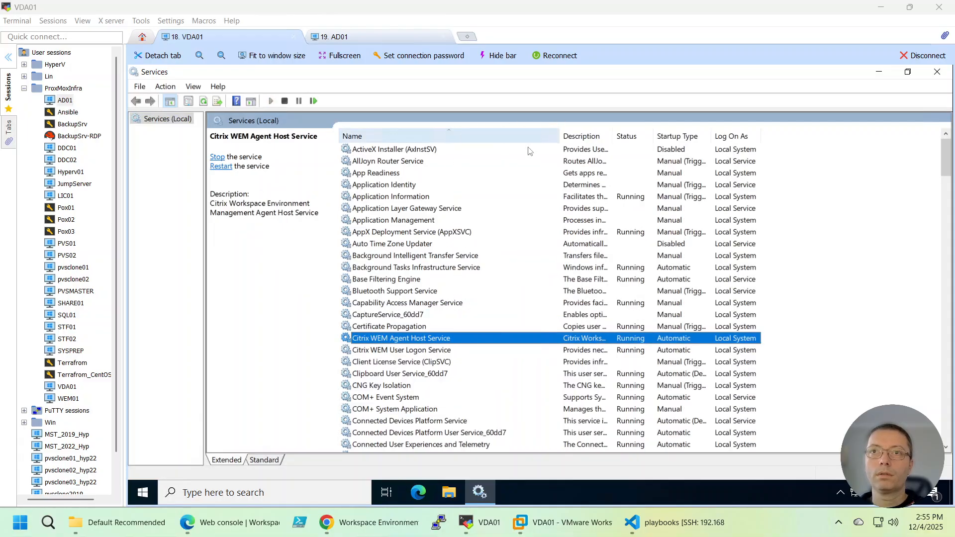
pyautogui.rightClick(423, 343)
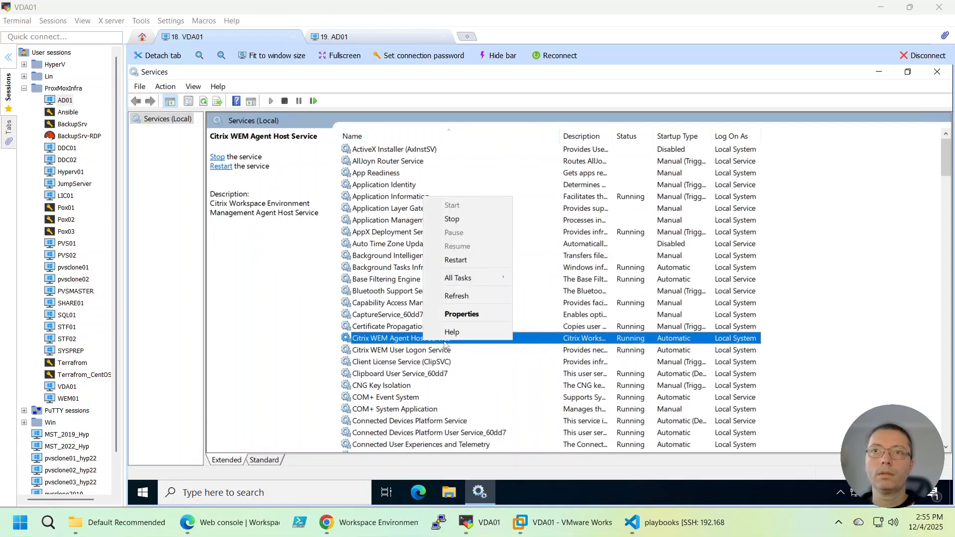
pyautogui.click(462, 260)
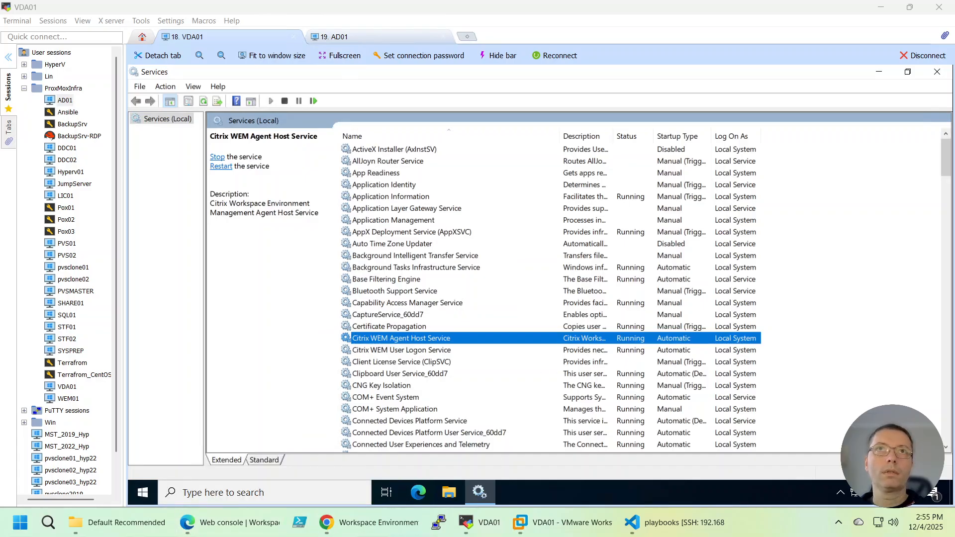
# - Return to the WEM console in Chrome, include registered agents in the registrations list, and refresh the agent statistics
pyautogui.click(343, 523)
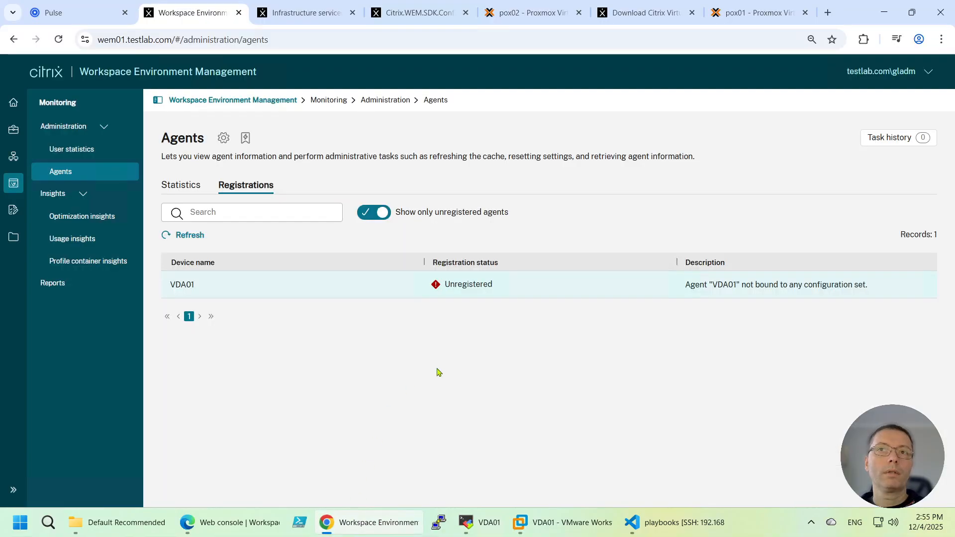
pyautogui.click(382, 213)
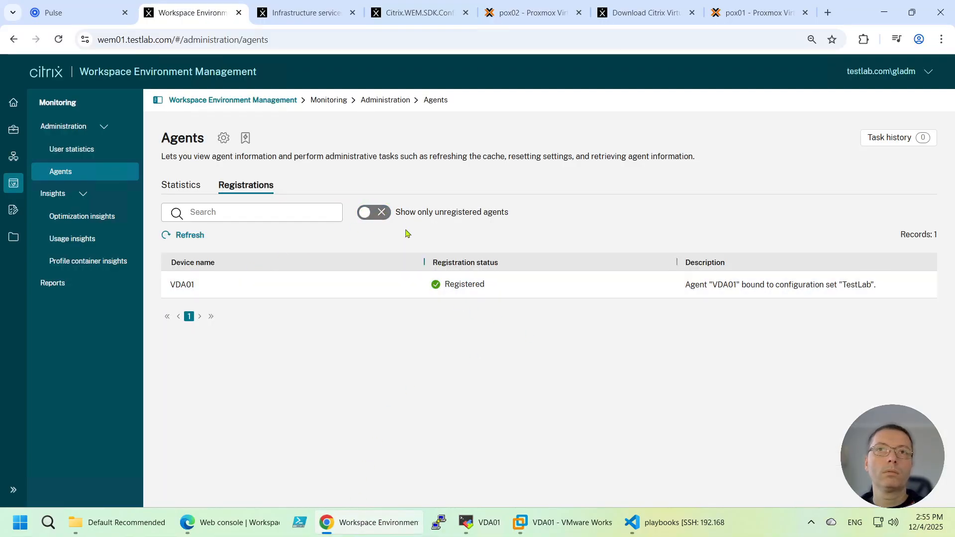
pyautogui.click(195, 188)
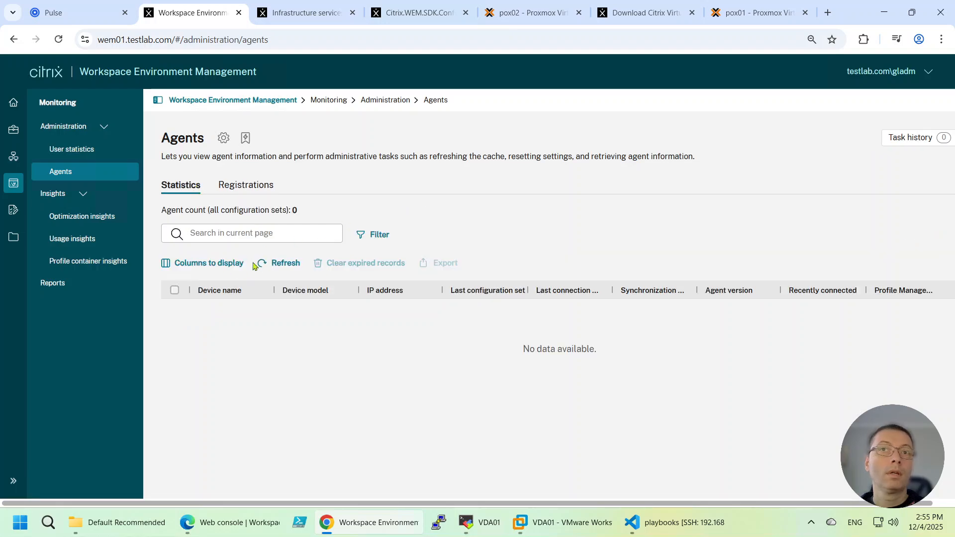
pyautogui.click(292, 264)
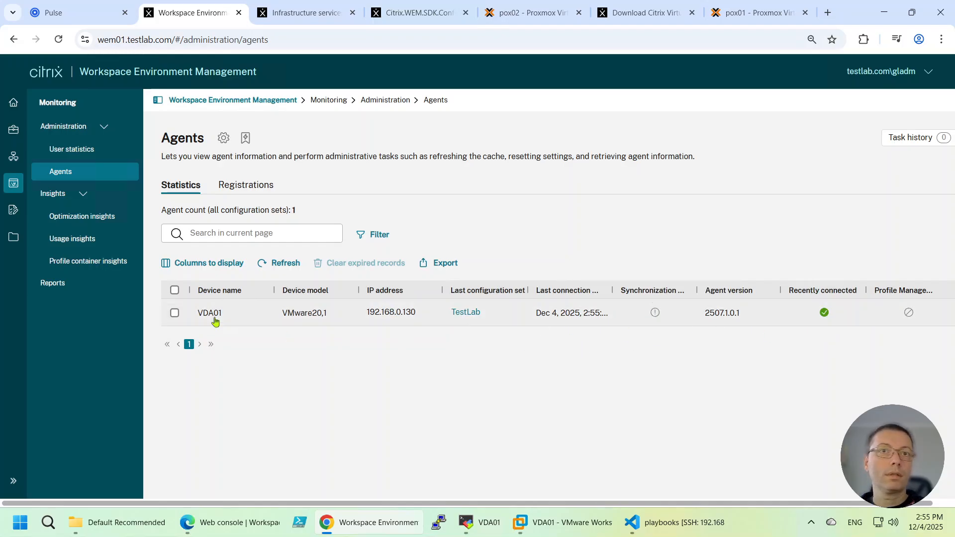
# - Refresh the agent cache for VDA01 from the agent statistics list
pyautogui.click(174, 313)
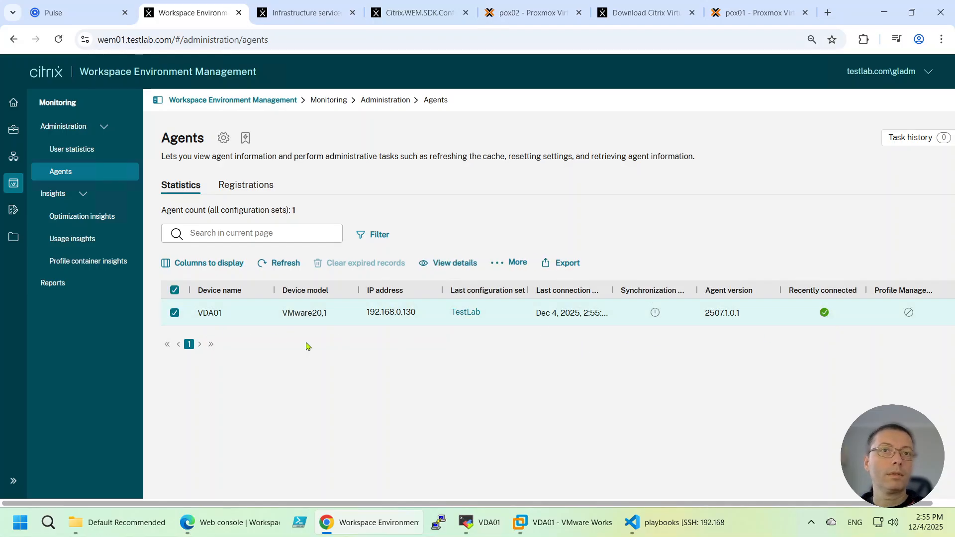
pyautogui.click(515, 263)
pyautogui.moveTo(575, 288)
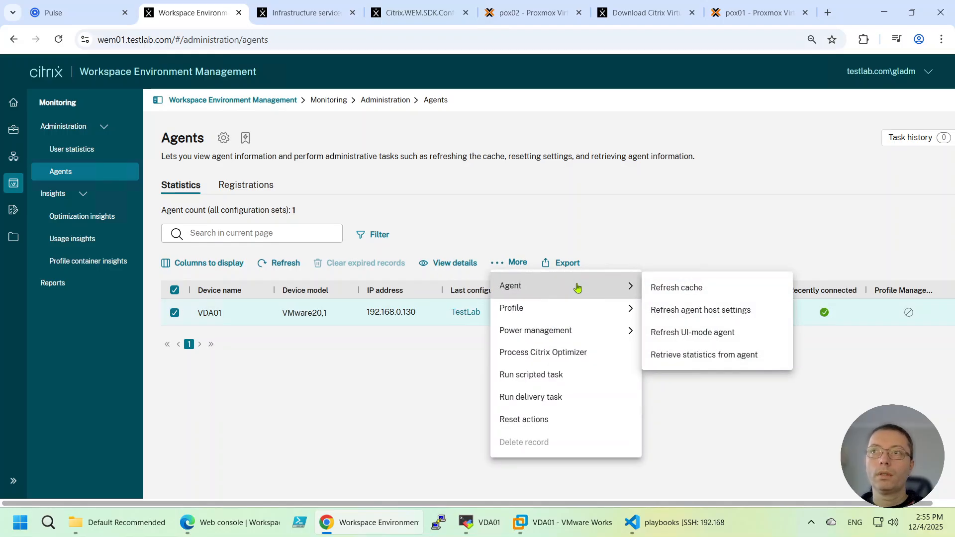
pyautogui.click(697, 292)
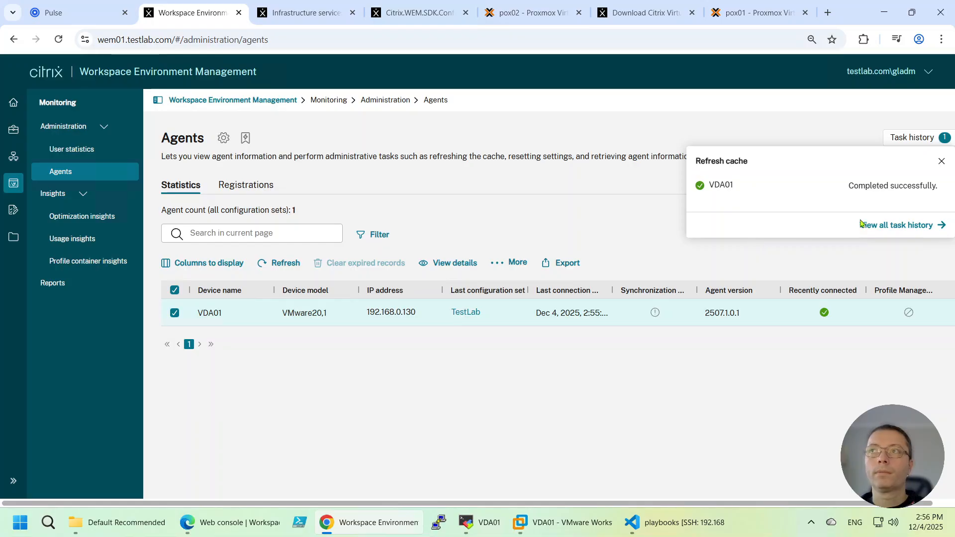
# - Review the task history for the cache refresh, and refresh the agent list to check VDA01's synchronization state
pyautogui.click(877, 230)
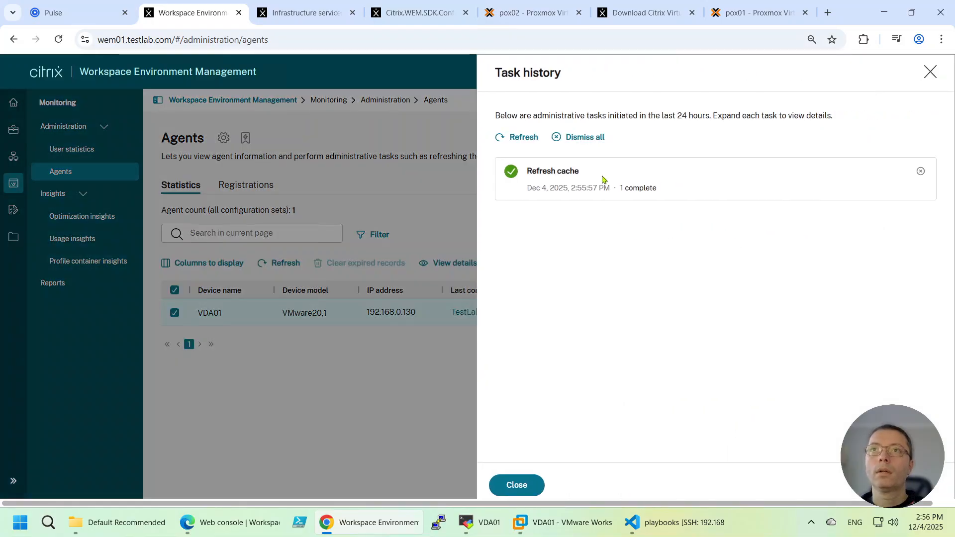
pyautogui.click(929, 73)
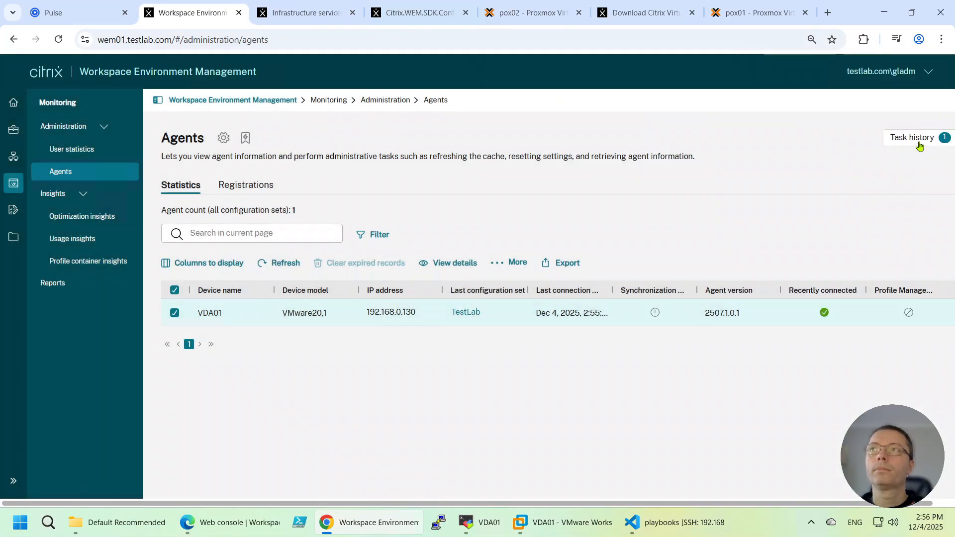
pyautogui.click(913, 138)
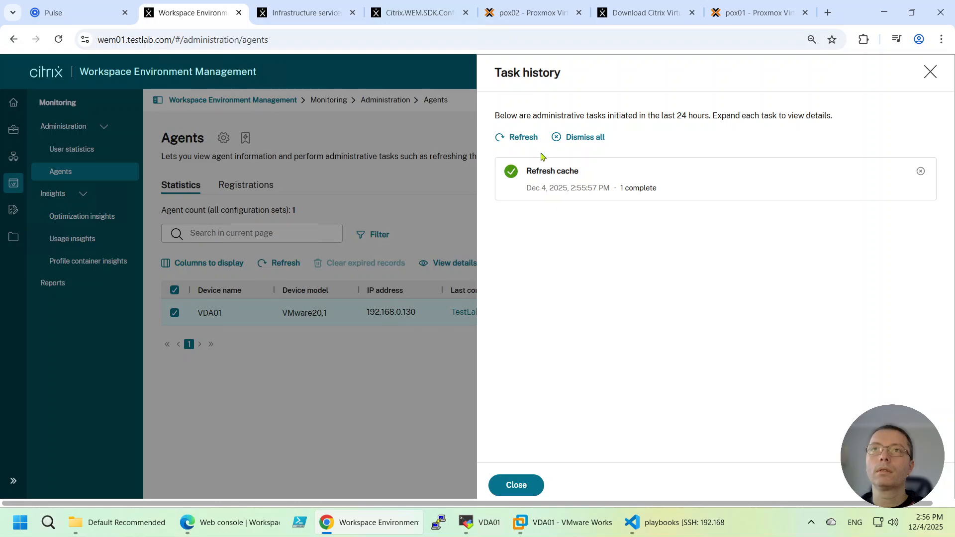
pyautogui.click(930, 73)
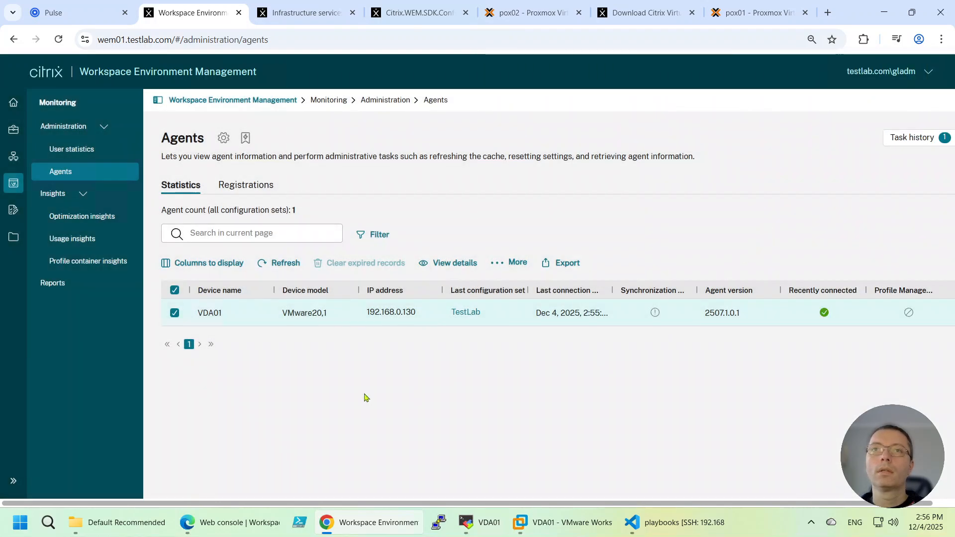
pyautogui.click(283, 267)
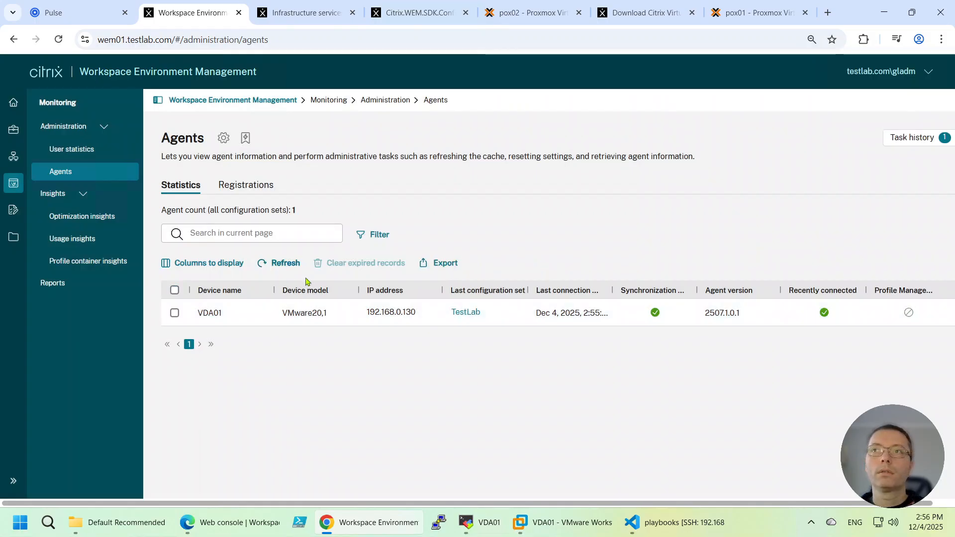
pyautogui.moveTo(656, 320)
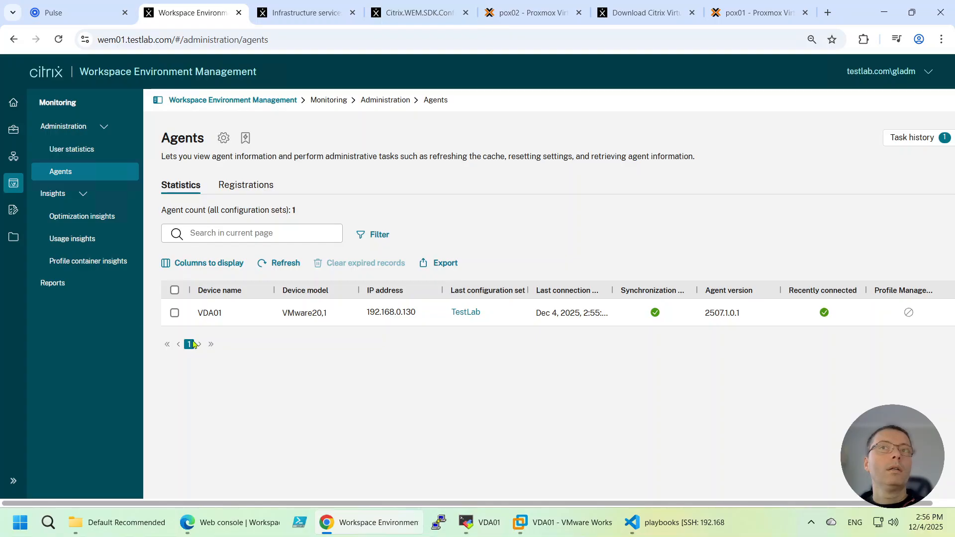
# - Switch back to the VDA01 remote session, close the Services console, and sign out of Windows
pyautogui.moveTo(565, 527)
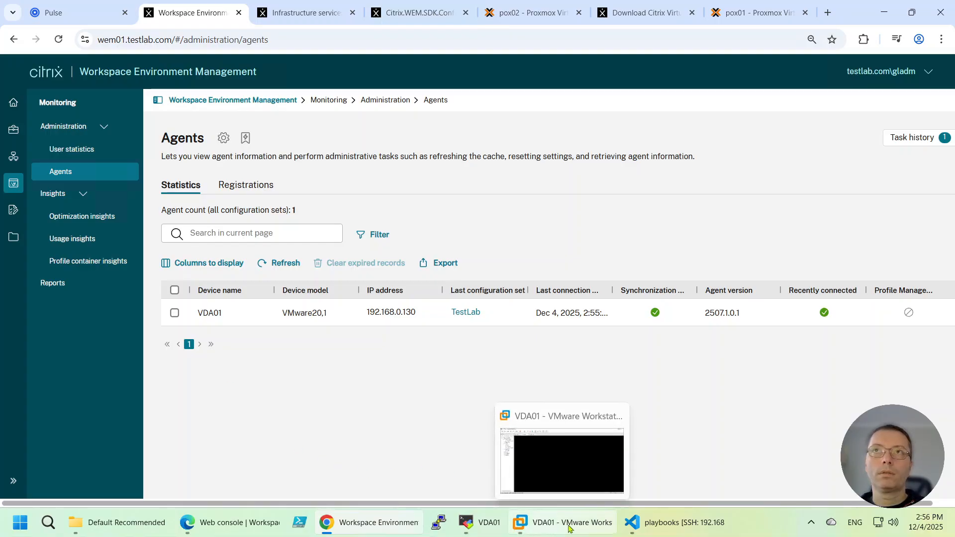
pyautogui.moveTo(657, 532)
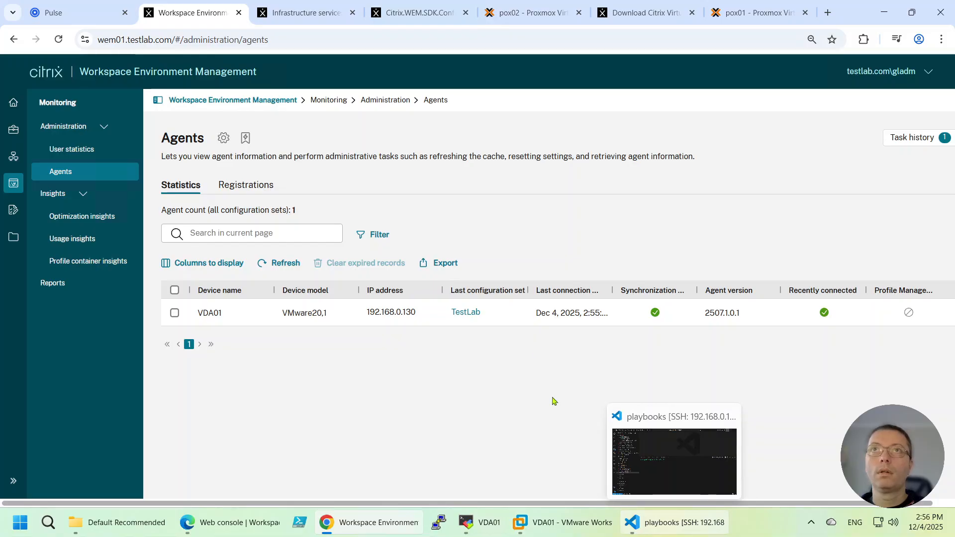
pyautogui.click(495, 533)
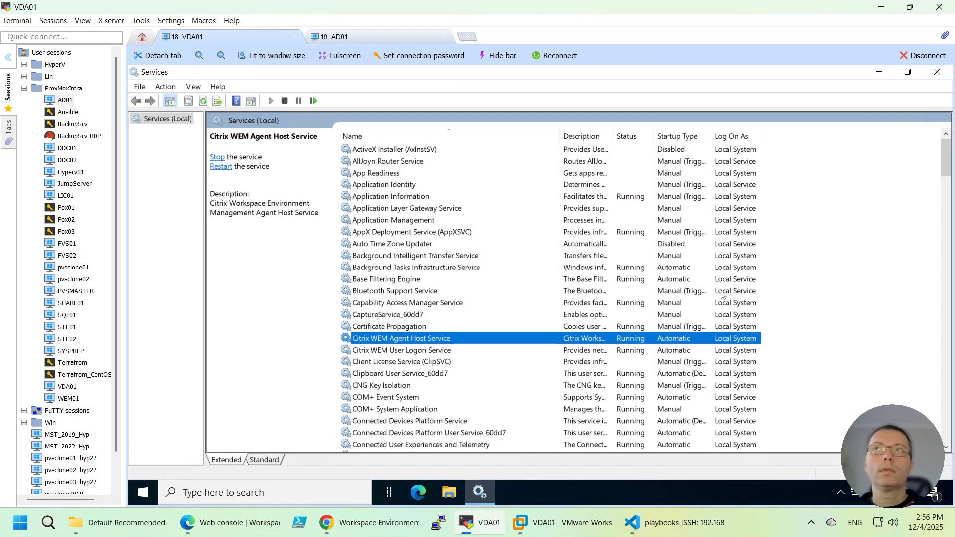
pyautogui.click(936, 73)
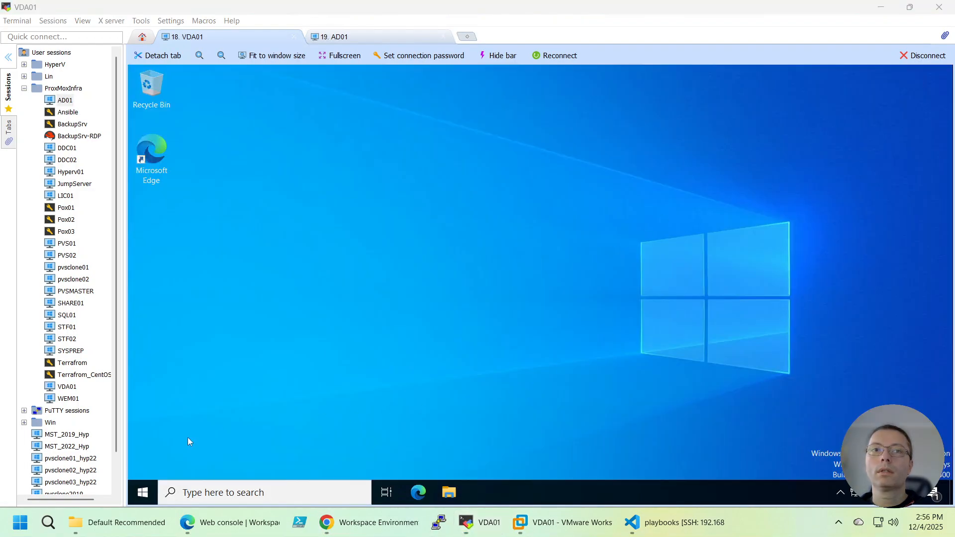
pyautogui.click(143, 493)
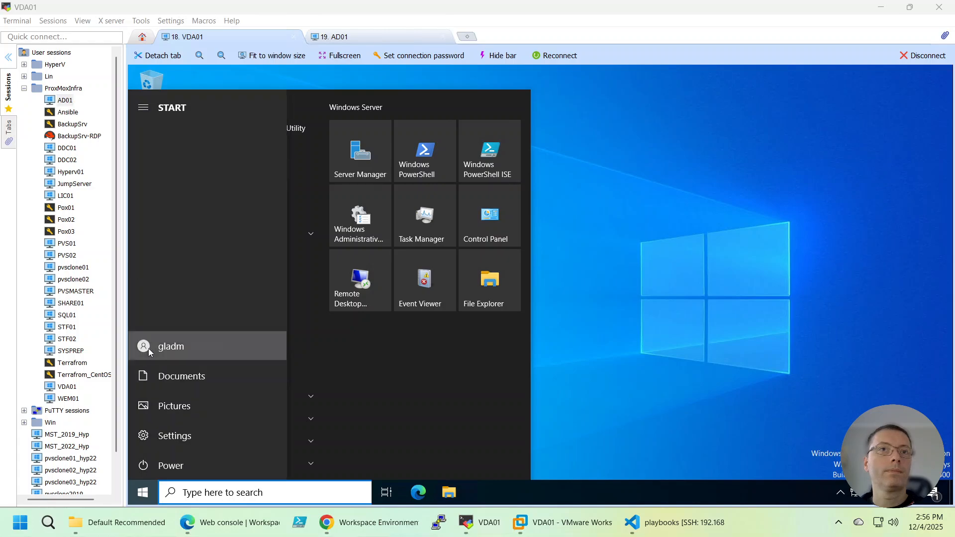
pyautogui.click(147, 351)
pyautogui.click(170, 317)
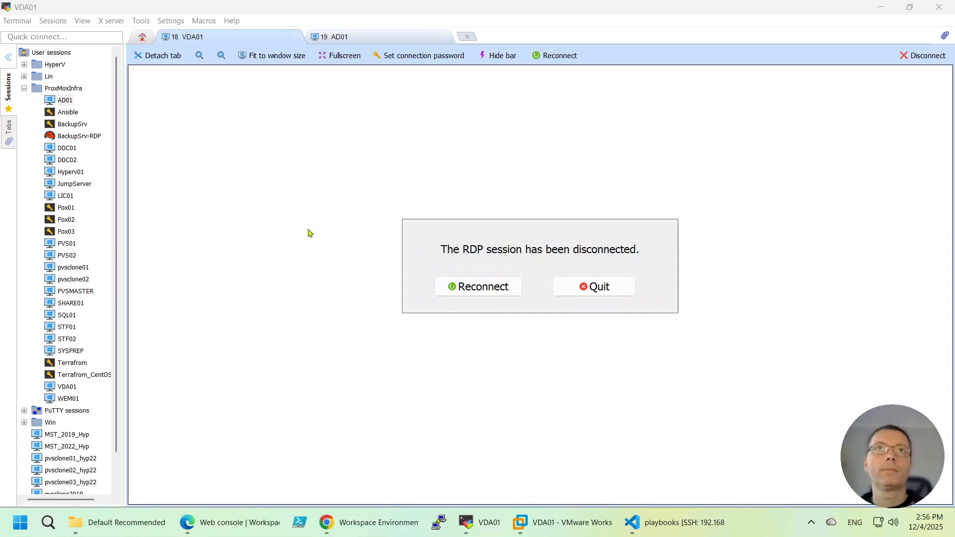
# - Reconnect the VDA01 remote session, check the WEM agent's version information from the notification area, and close it
pyautogui.click(470, 291)
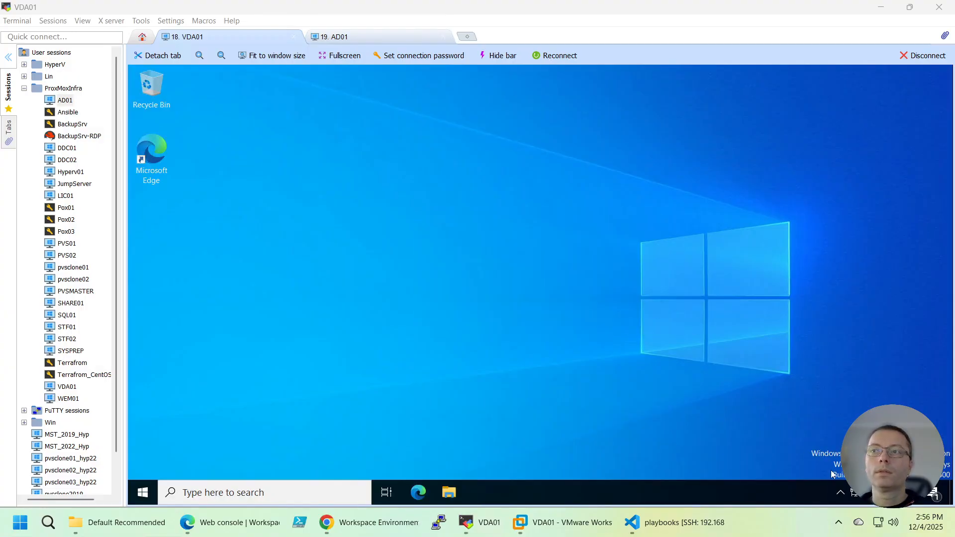
pyautogui.click(842, 496)
pyautogui.rightClick(829, 472)
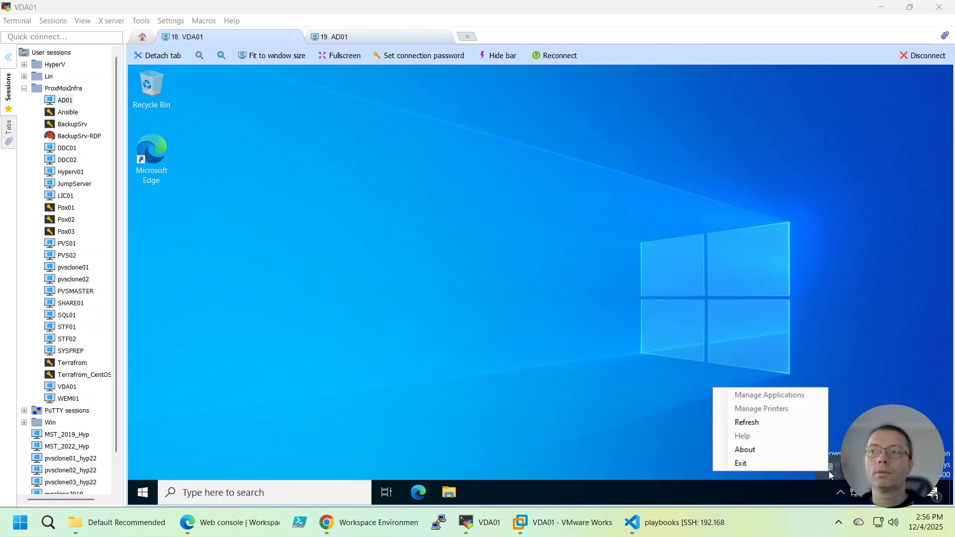
pyautogui.click(757, 448)
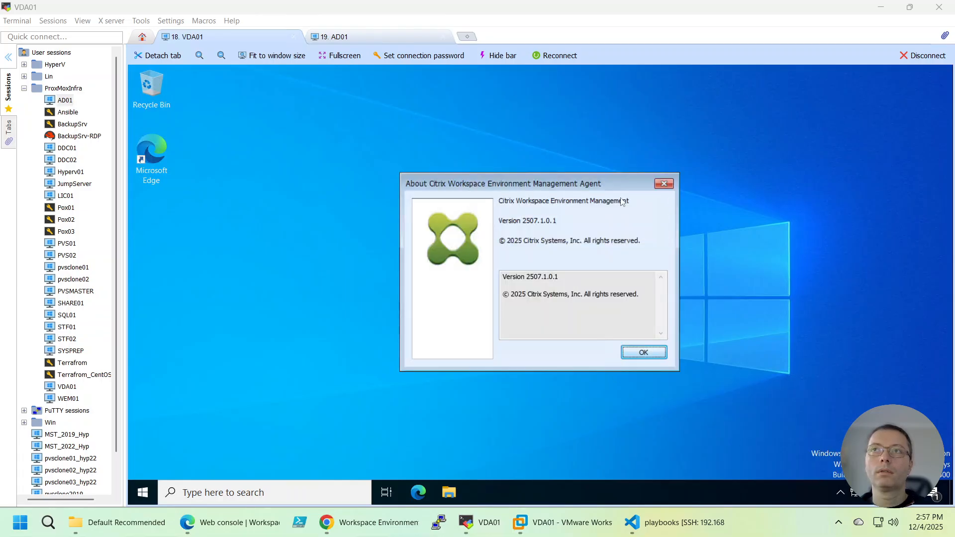
pyautogui.click(649, 355)
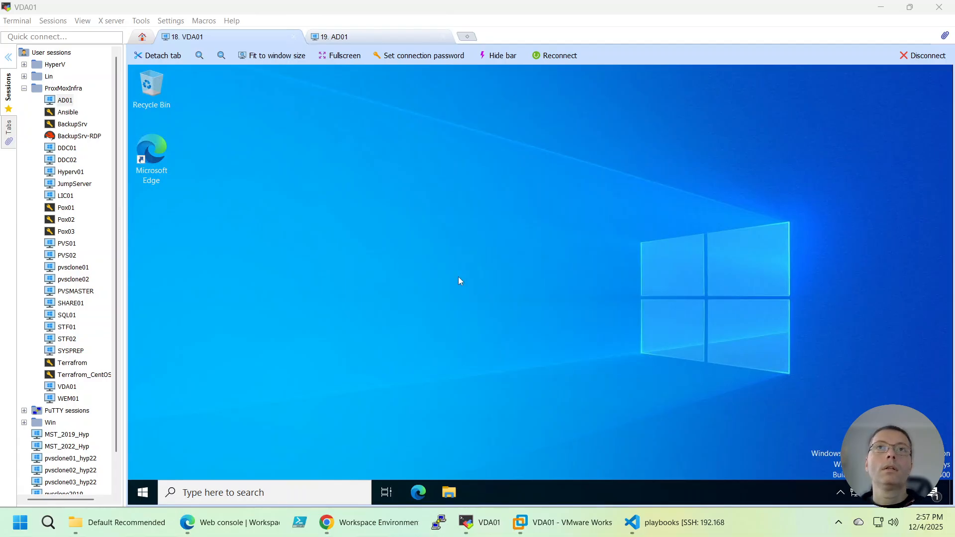
# - Return to the WEM console in Chrome, review the configuration sets and directory objects, and check VDA01's synchronization state and version in the agent statistics
pyautogui.click(356, 522)
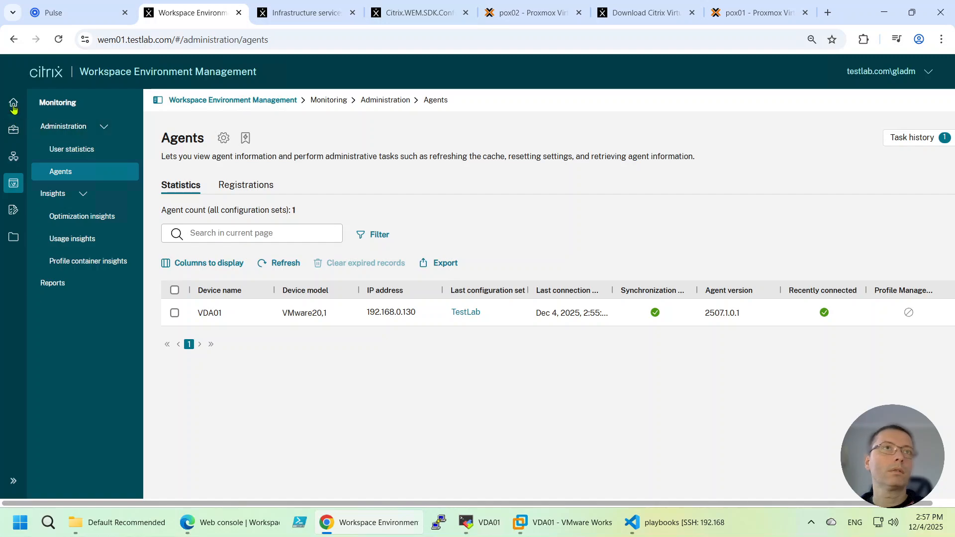
pyautogui.click(14, 130)
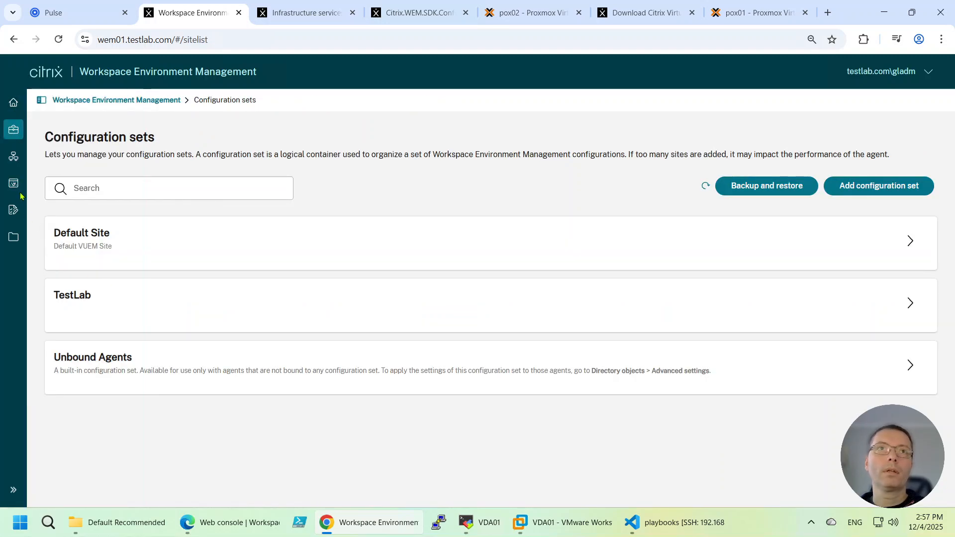
pyautogui.click(15, 159)
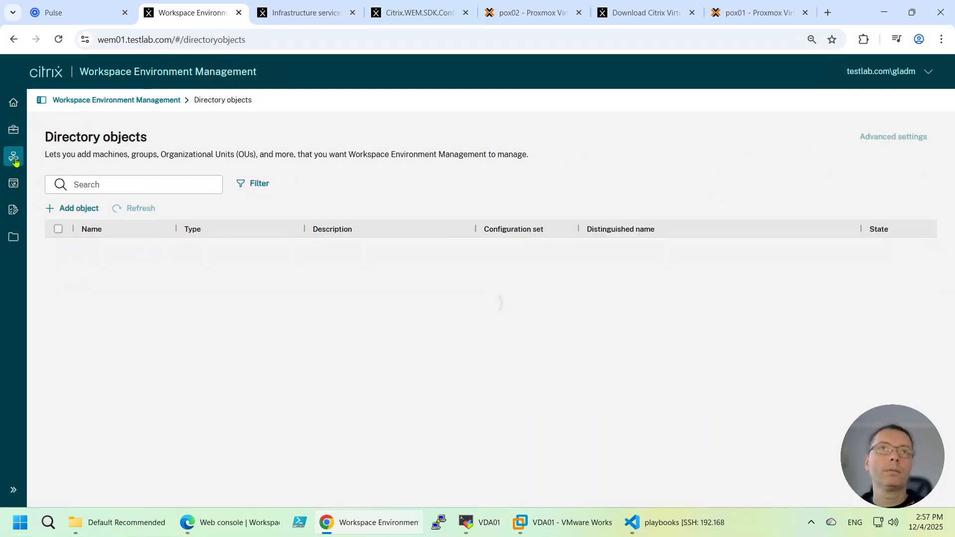
pyautogui.moveTo(13, 183)
pyautogui.click(77, 173)
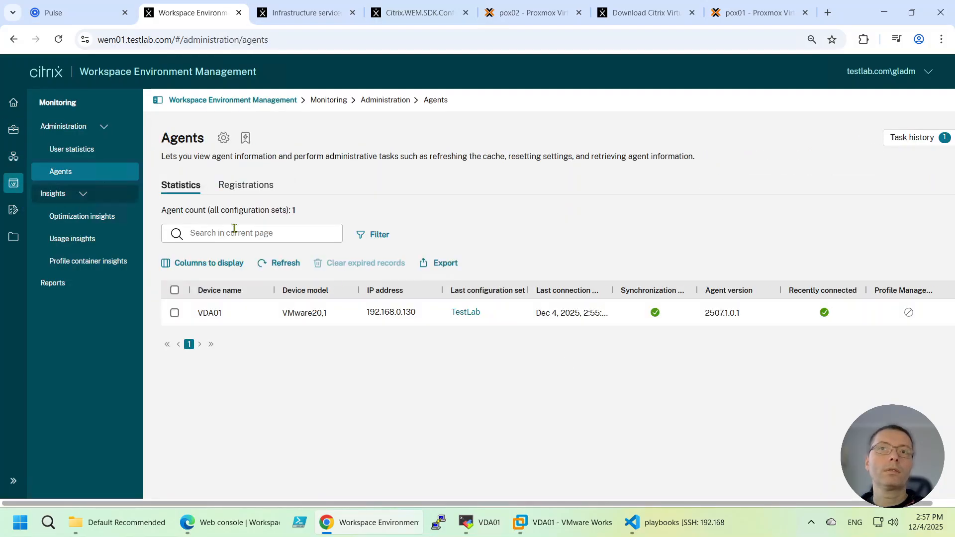
pyautogui.moveTo(665, 316)
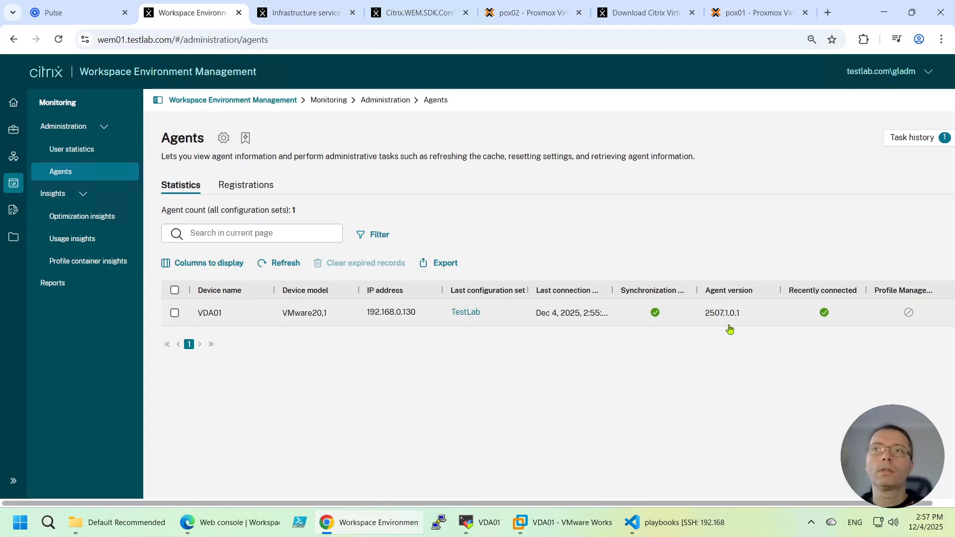